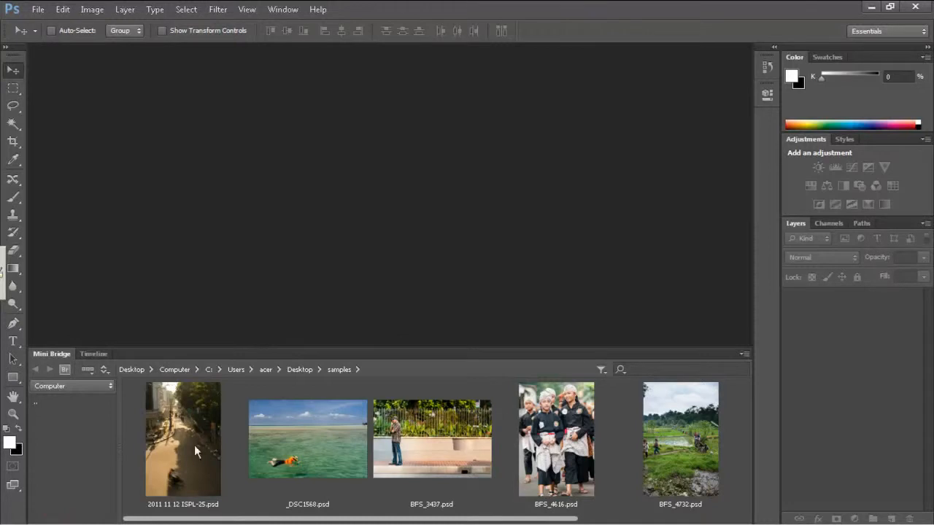
# - Collapse the Mini Bridge panel and start a Field Blur on the street photo
pyautogui.doubleClick(52, 353)
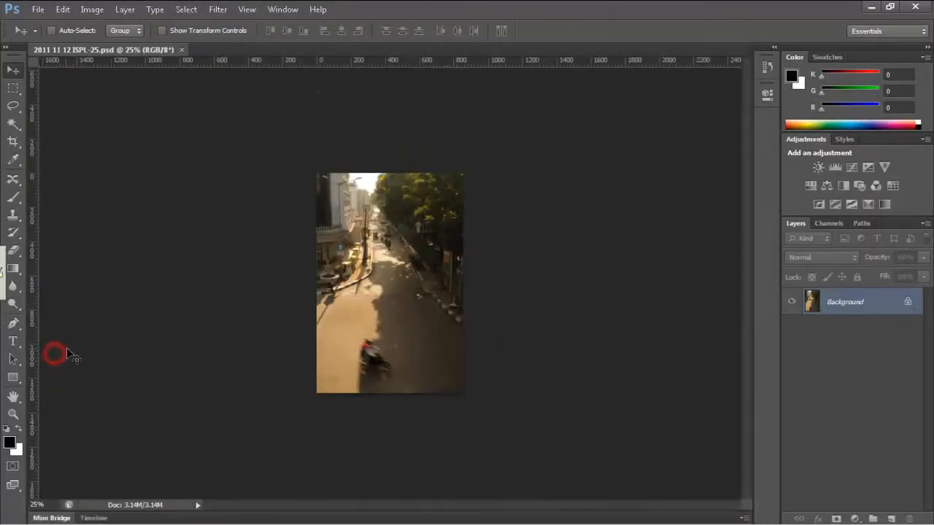
pyautogui.hotkey('ctrl', '0')
pyautogui.click(219, 12)
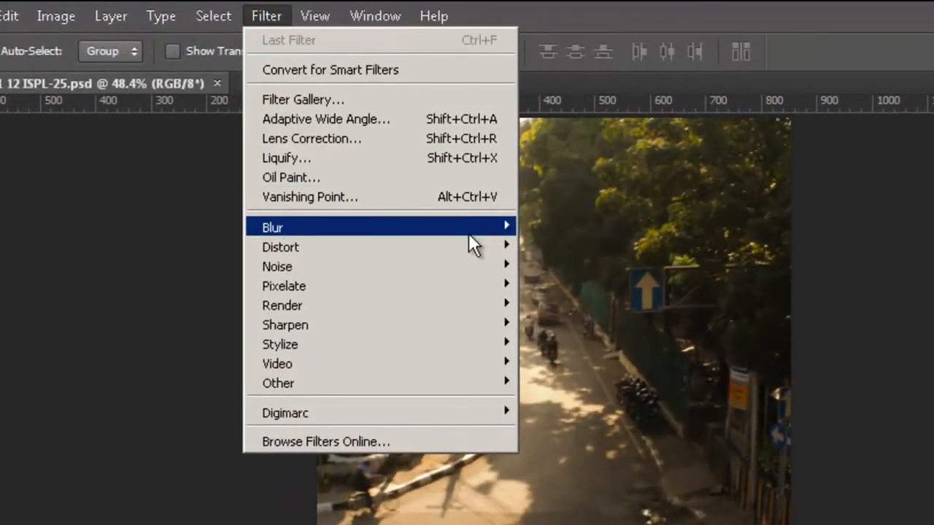
pyautogui.moveTo(471, 229)
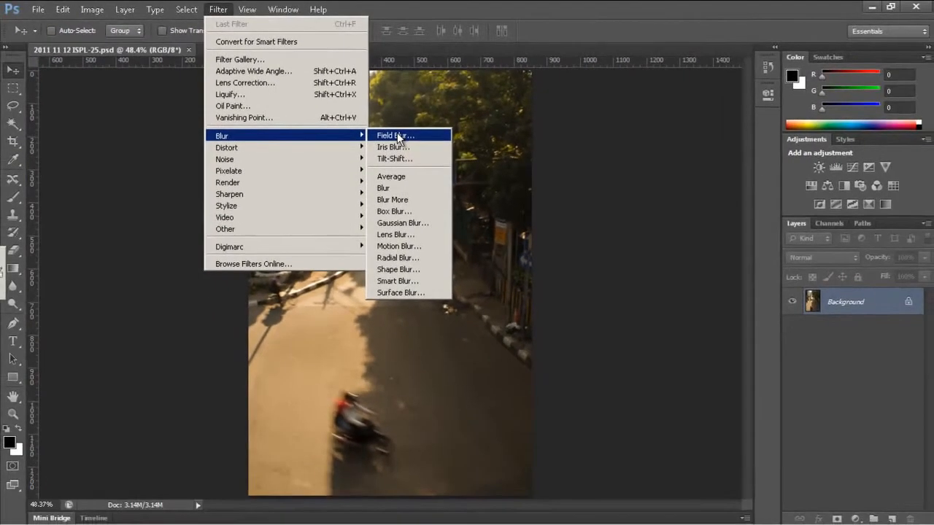
pyautogui.click(397, 136)
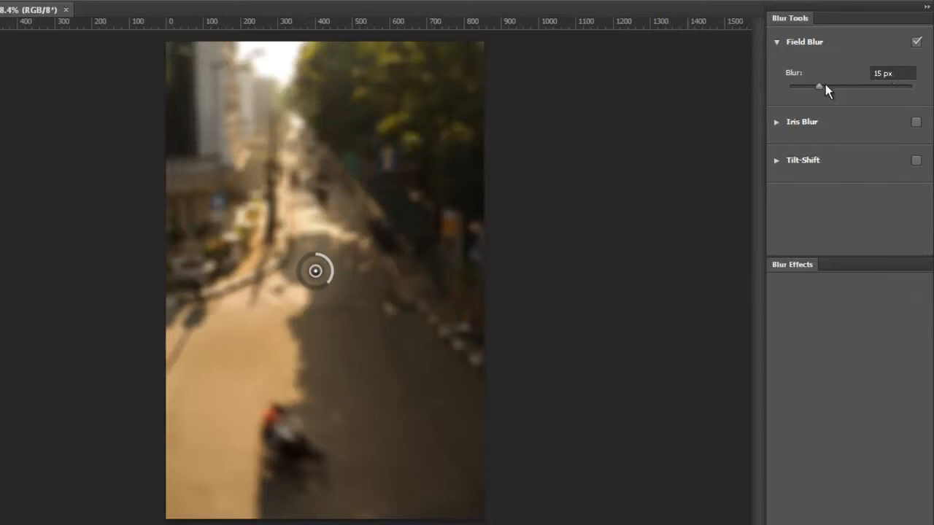
# - Adjust the central pin's blur amount and add a second, more strongly blurred pin on the sunlit road beside the motorcycle
pyautogui.moveTo(820, 84)
pyautogui.mouseDown()
pyautogui.moveTo(847, 86)
pyautogui.moveTo(815, 86)
pyautogui.moveTo(825, 86)
pyautogui.mouseUp()
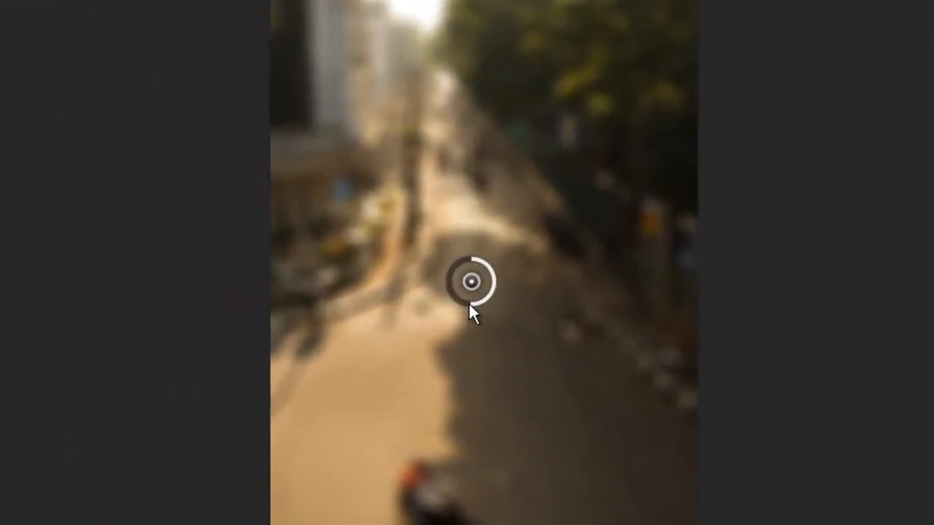
pyautogui.moveTo(471, 302)
pyautogui.mouseDown()
pyautogui.moveTo(489, 271)
pyautogui.moveTo(488, 299)
pyautogui.moveTo(457, 300)
pyautogui.moveTo(449, 287)
pyautogui.moveTo(489, 299)
pyautogui.mouseUp()
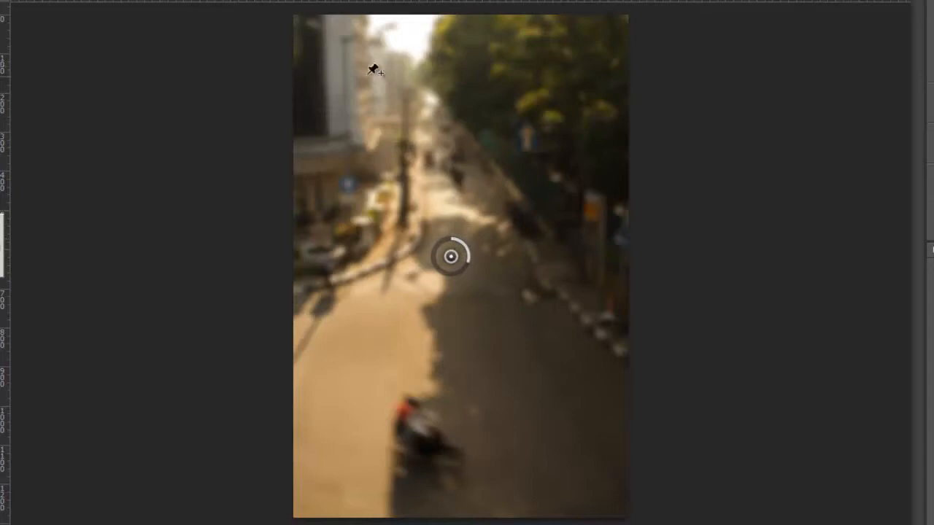
pyautogui.click(353, 401)
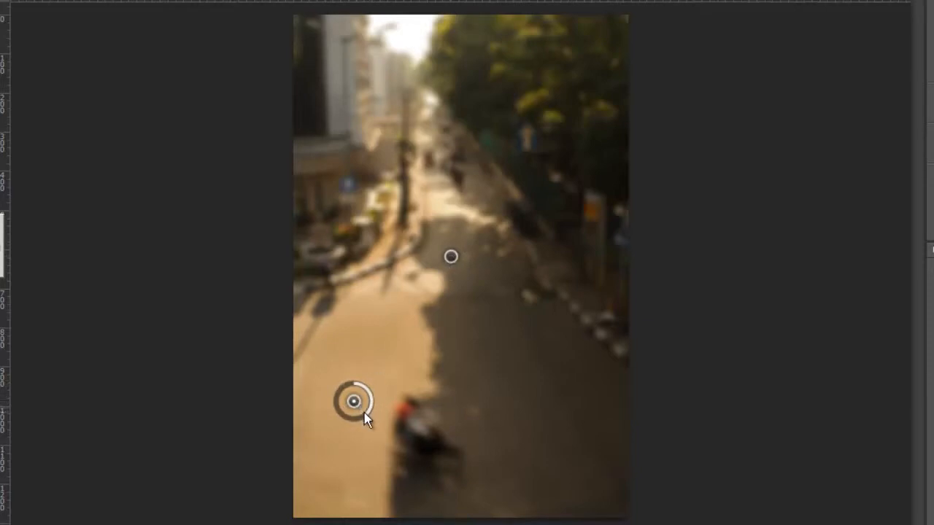
pyautogui.moveTo(363, 411); pyautogui.dragTo(340, 408)
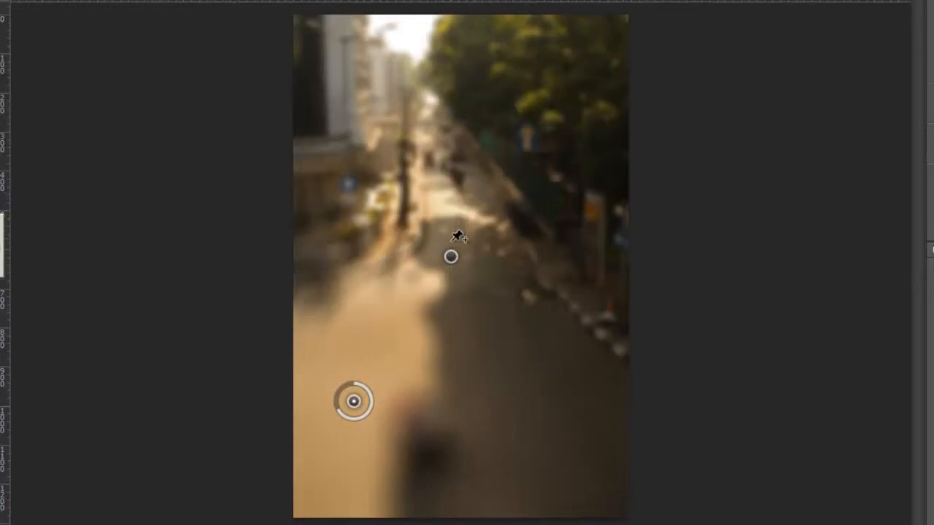
# - Move the central blur pin farther up the road and add a pin with 4 px blur on the building near the street lamp
pyautogui.moveTo(452, 258); pyautogui.dragTo(502, 164)
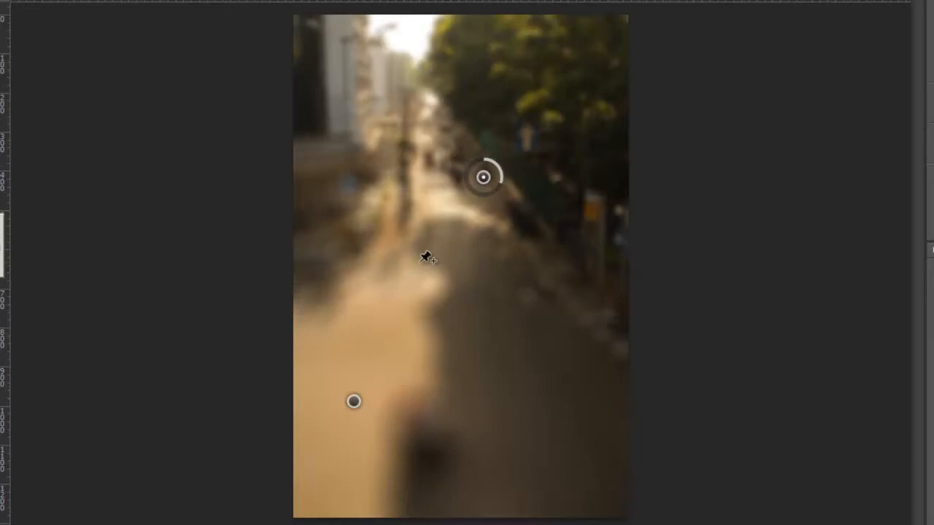
pyautogui.click(353, 402)
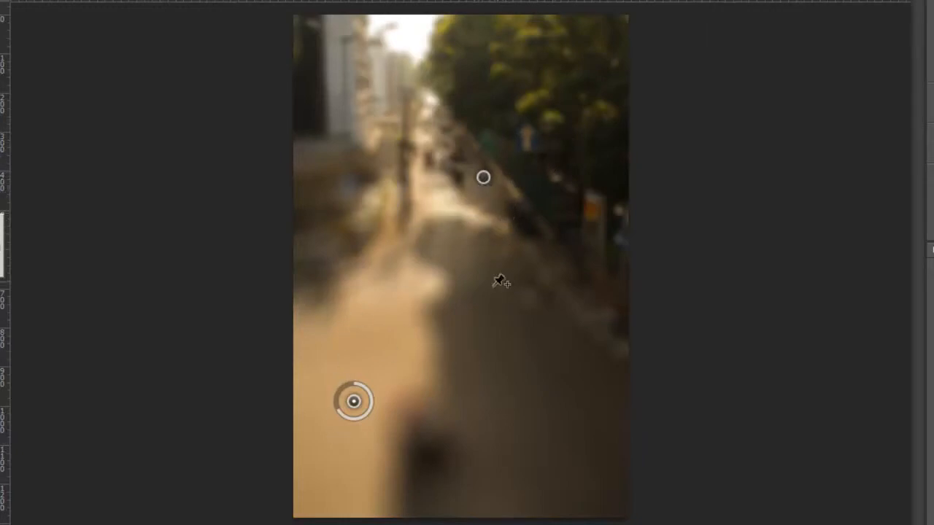
pyautogui.click(366, 60)
pyautogui.moveTo(380, 66); pyautogui.dragTo(377, 56)
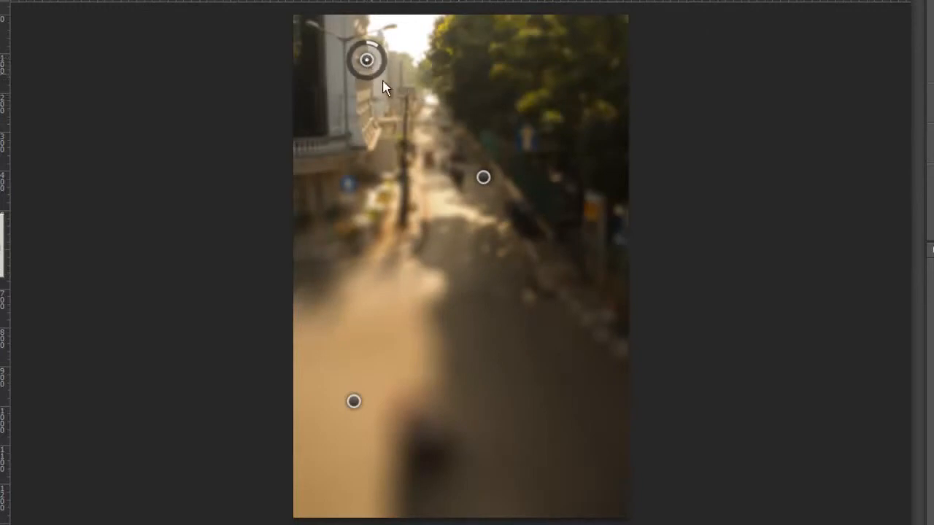
# - Delete the Field Blur pins and switch the active blur from Field Blur to Iris Blur
pyautogui.click(353, 402)
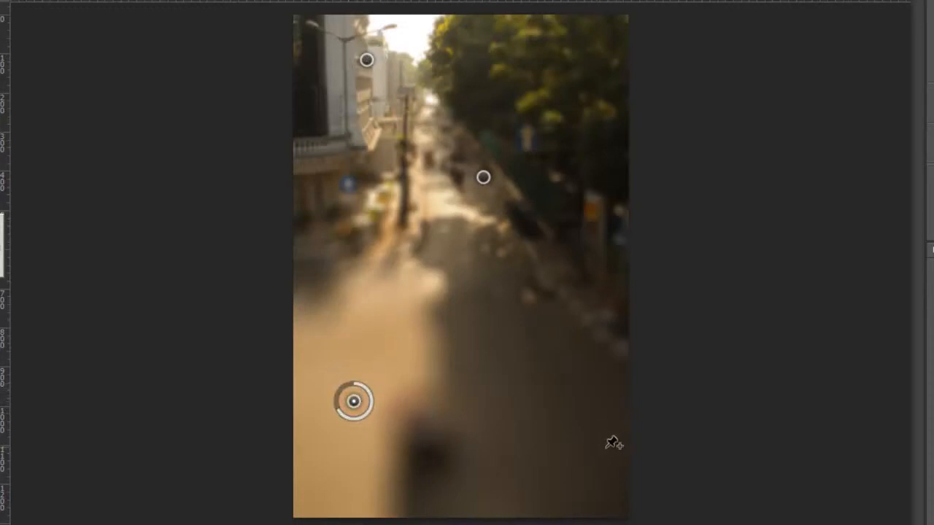
pyautogui.press('Delete')
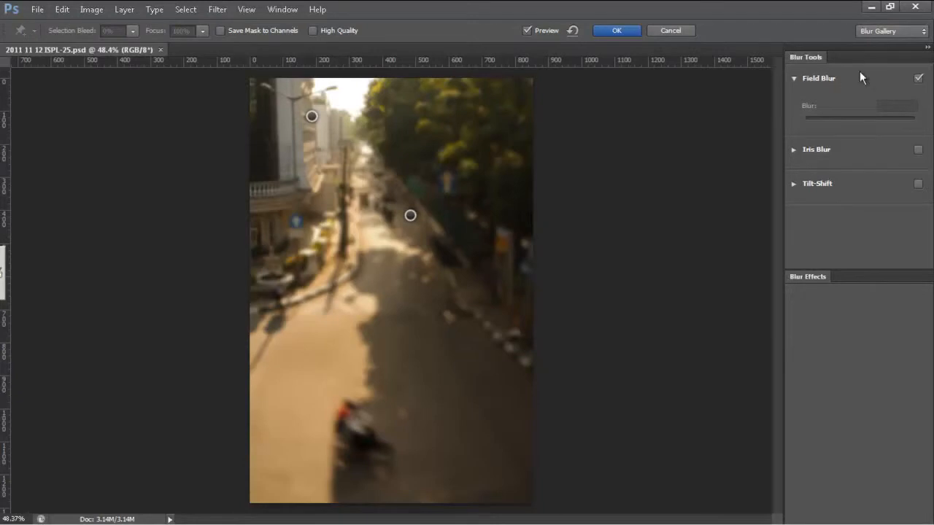
pyautogui.click(919, 78)
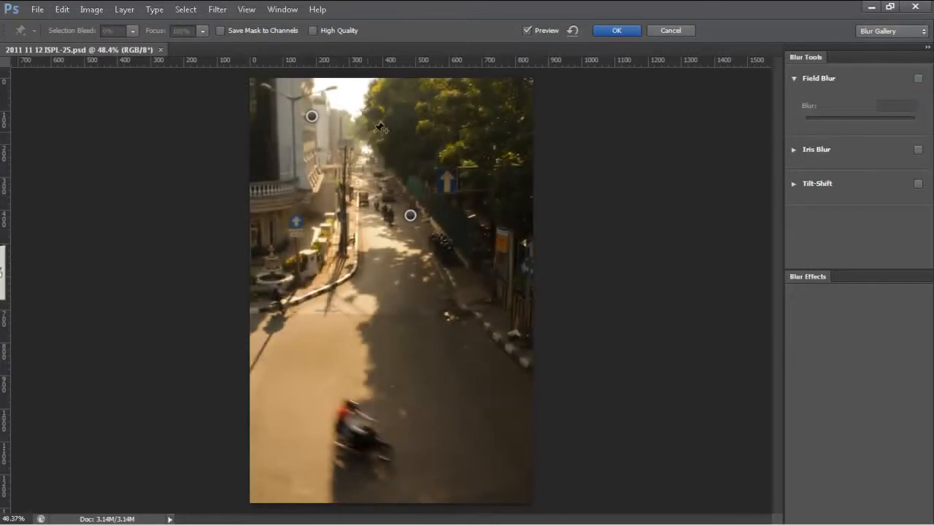
pyautogui.click(313, 117)
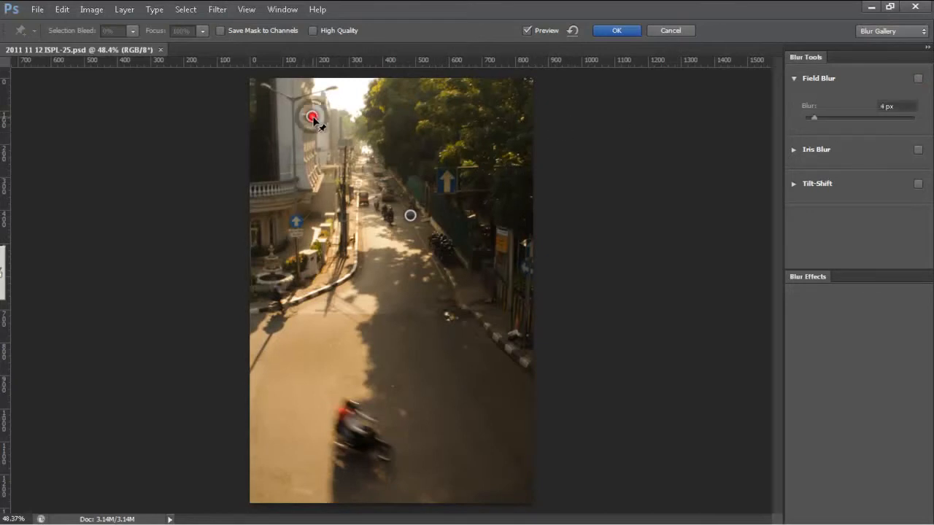
pyautogui.press('Delete')
pyautogui.click(411, 216)
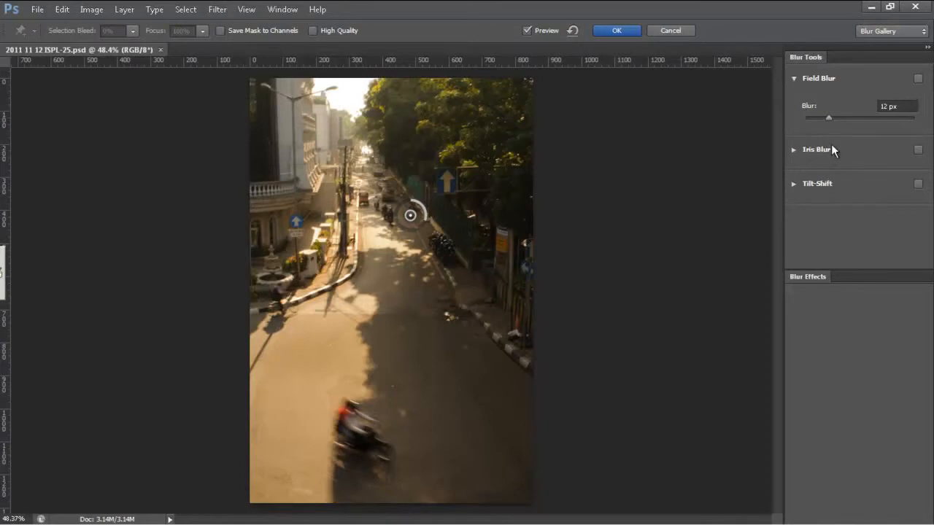
pyautogui.click(795, 78)
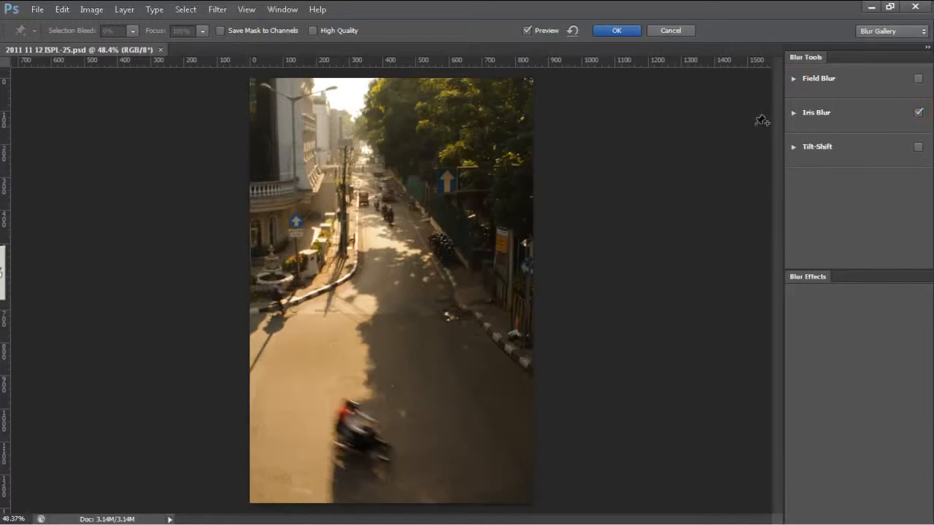
# - Place an Iris Blur pin at mid-road, test its blur amount, and reshape its boundary to a rounded square and back to a circle
pyautogui.click(794, 112)
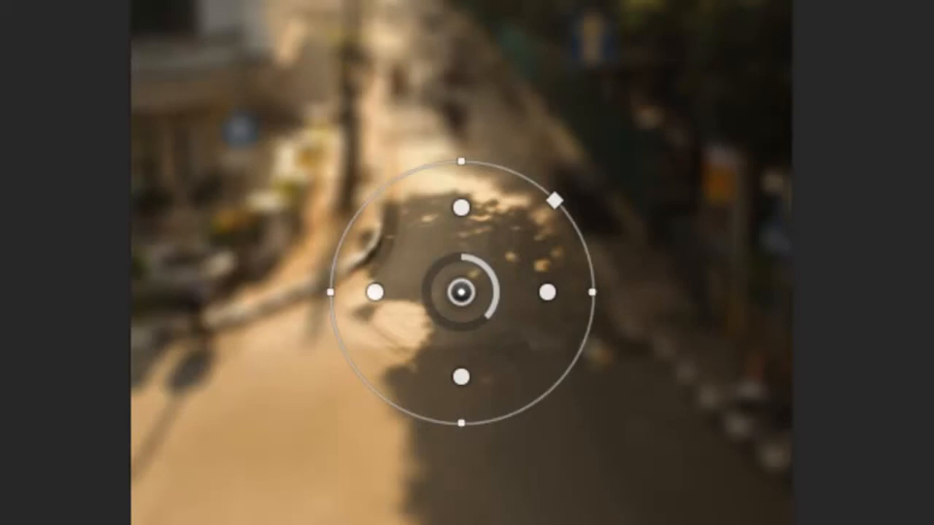
pyautogui.press('Escape')
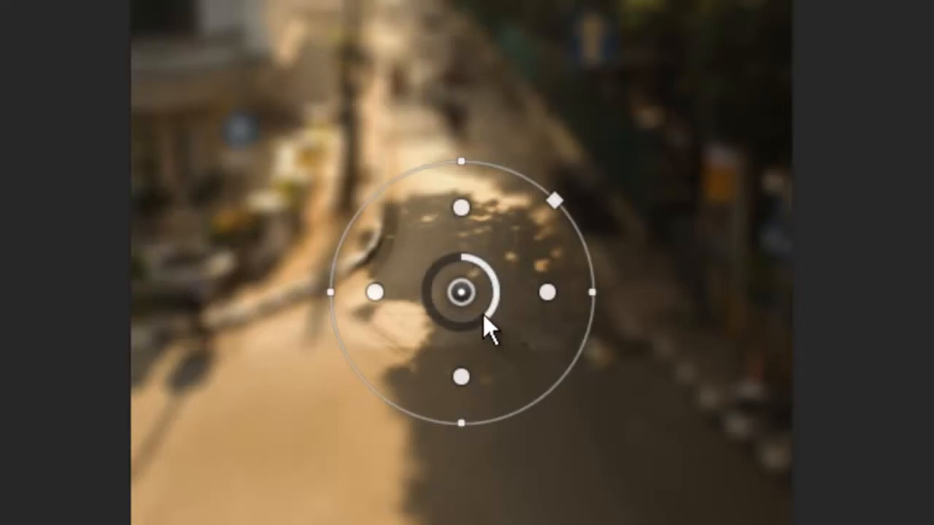
pyautogui.moveTo(490, 321); pyautogui.dragTo(486, 288)
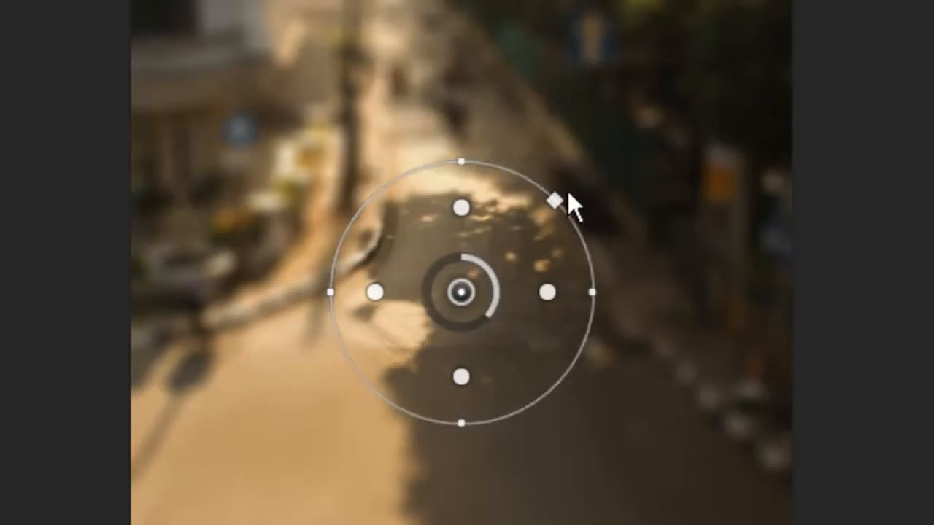
pyautogui.moveTo(567, 193); pyautogui.dragTo(588, 166)
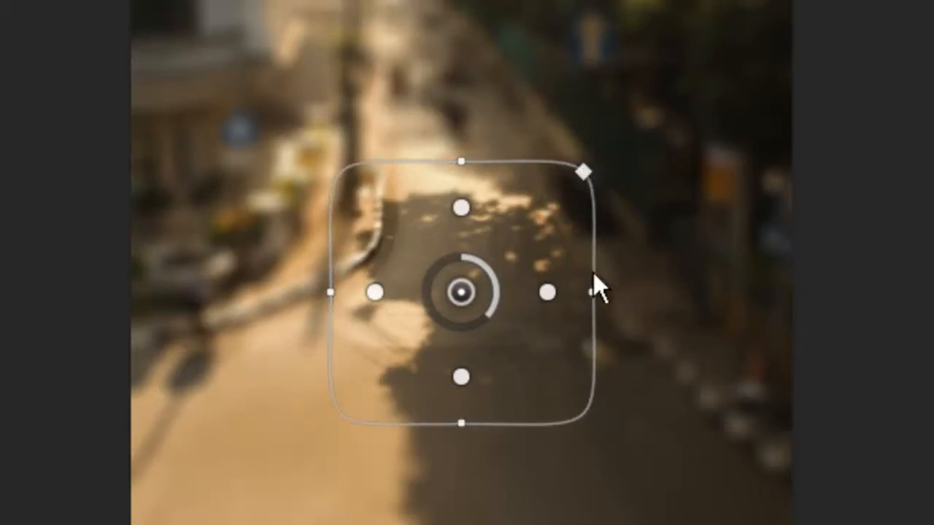
pyautogui.moveTo(585, 171); pyautogui.dragTo(541, 233)
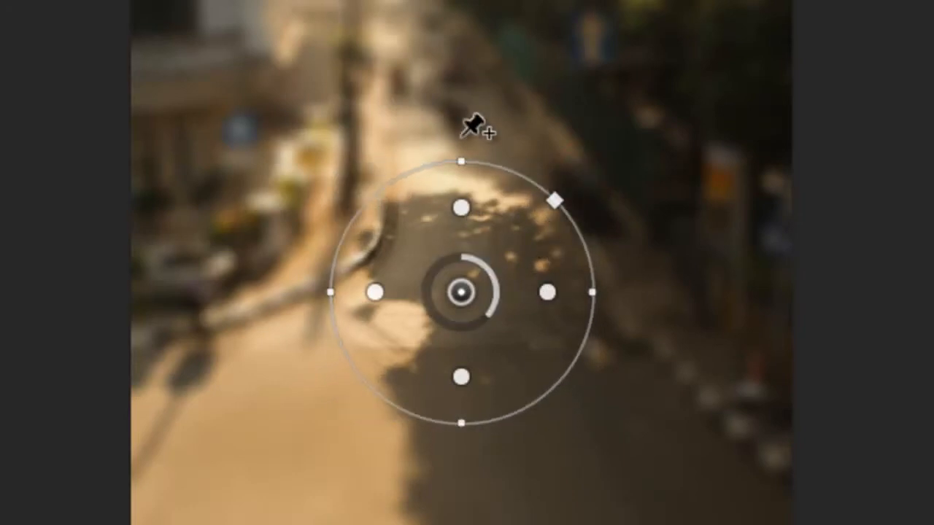
# - Stretch the iris boundary into a tall, wide ellipse covering the road and pull its feather handles inward
pyautogui.moveTo(463, 161); pyautogui.dragTo(459, 36)
pyautogui.moveTo(329, 293); pyautogui.dragTo(211, 305)
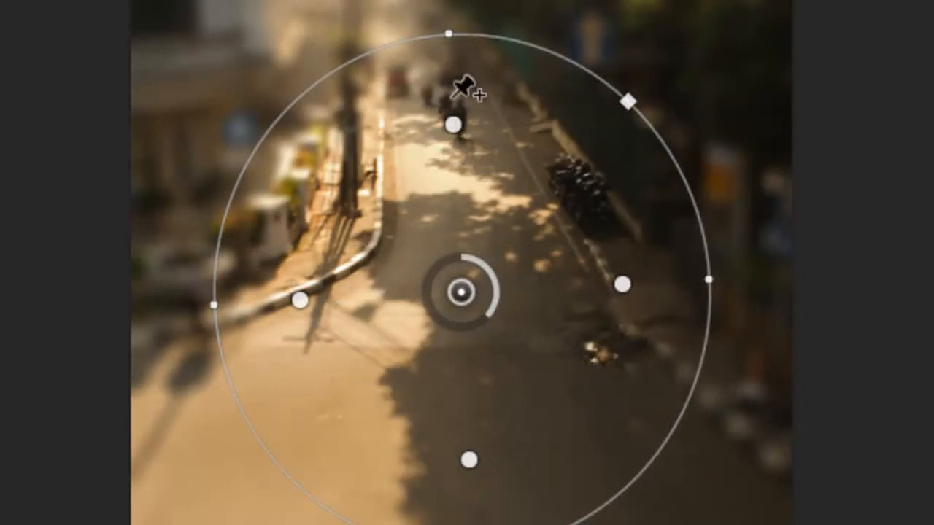
pyautogui.moveTo(453, 124); pyautogui.dragTo(454, 173)
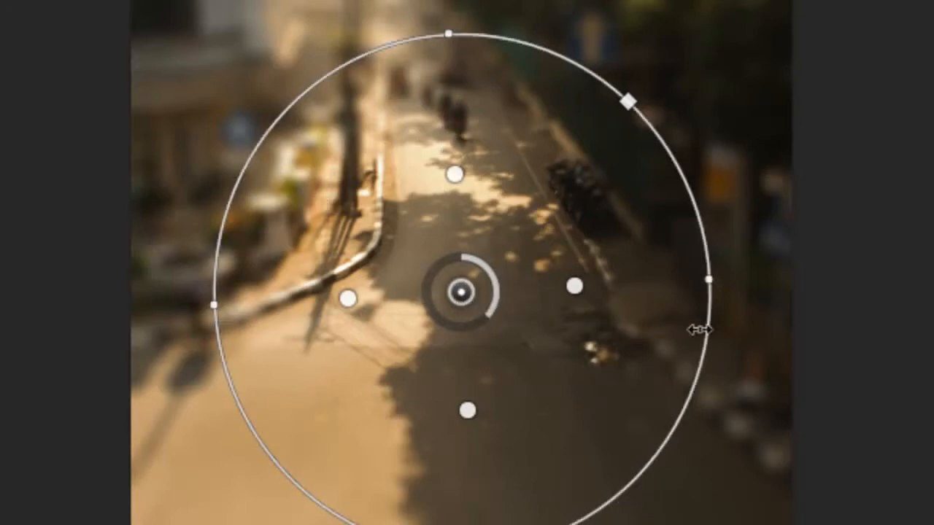
pyautogui.moveTo(457, 175); pyautogui.dragTo(495, 174)
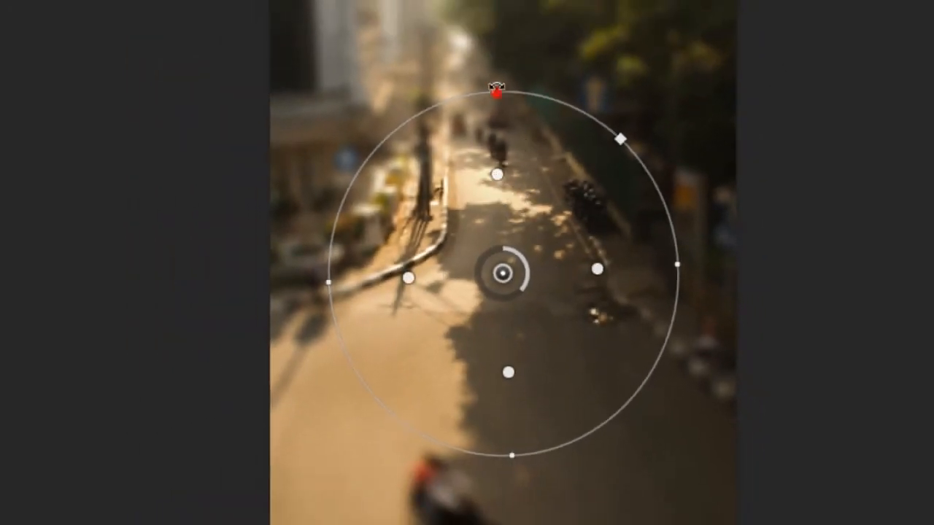
pyautogui.moveTo(496, 90); pyautogui.dragTo(490, 33)
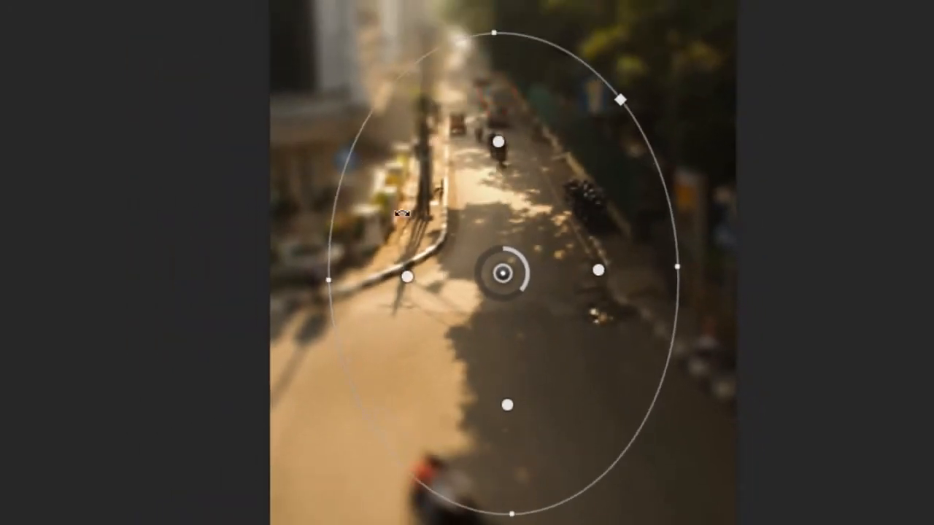
pyautogui.moveTo(328, 278); pyautogui.dragTo(296, 286)
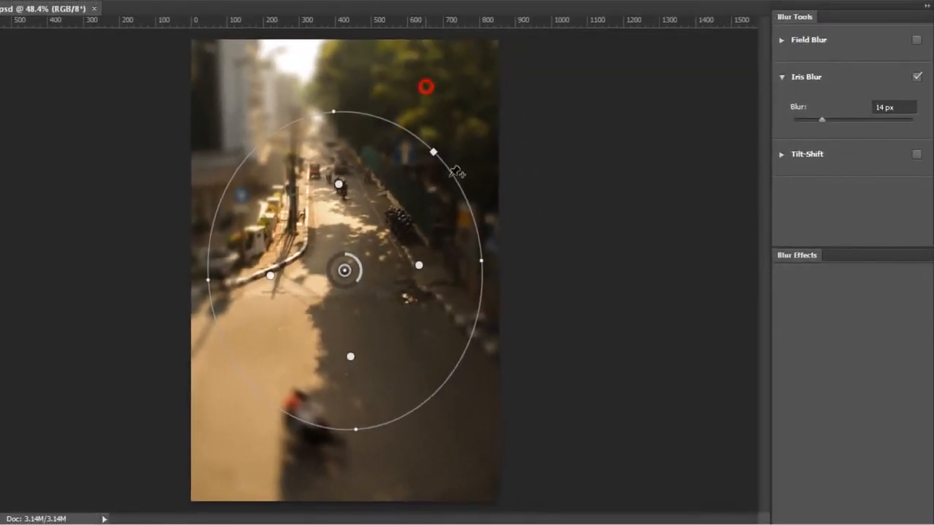
# - Add a second iris over the tree foliage, widen its ellipse, and set its blur to 6 px
pyautogui.moveTo(430, 165); pyautogui.dragTo(429, 173)
pyautogui.moveTo(367, 98); pyautogui.dragTo(338, 99)
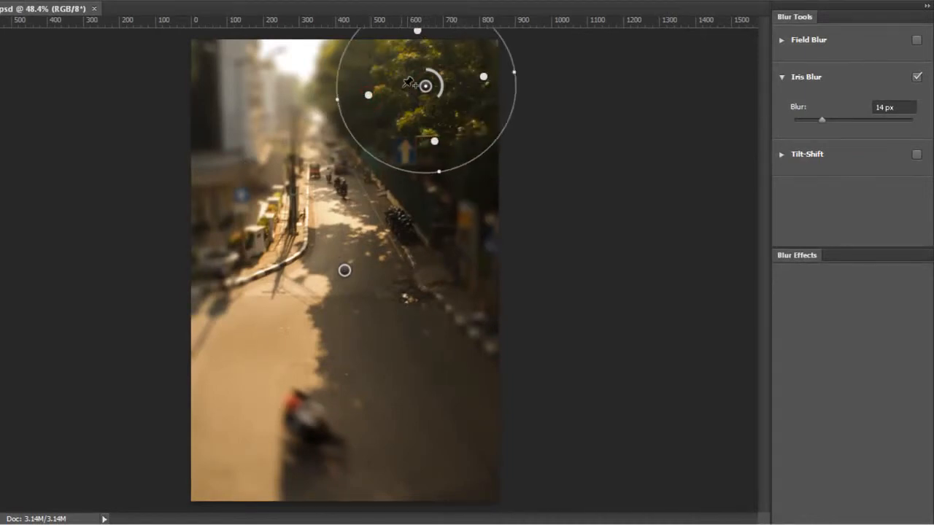
pyautogui.moveTo(437, 88); pyautogui.dragTo(442, 81)
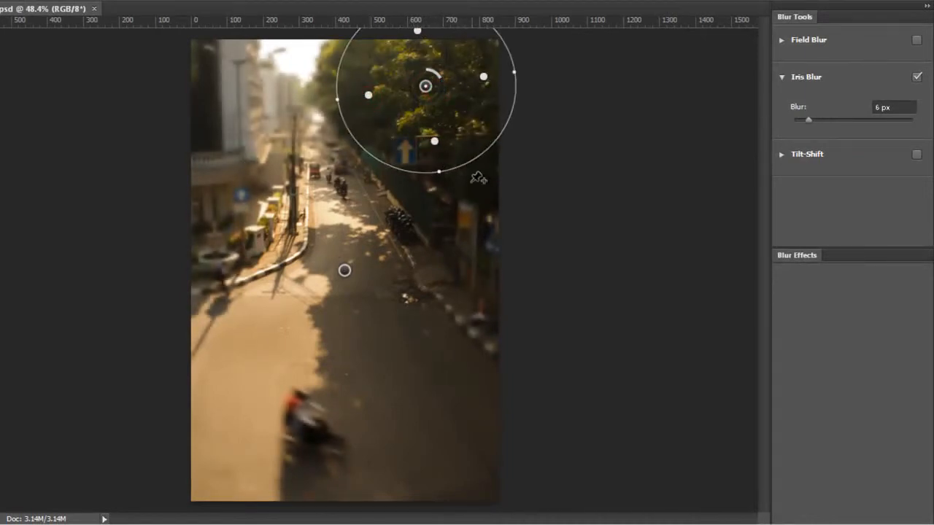
# - Add a third iris over the roadside fence, stretch it vertically, and set its blur to 26 px
pyautogui.click(454, 206)
pyautogui.moveTo(454, 207); pyautogui.dragTo(292, 174)
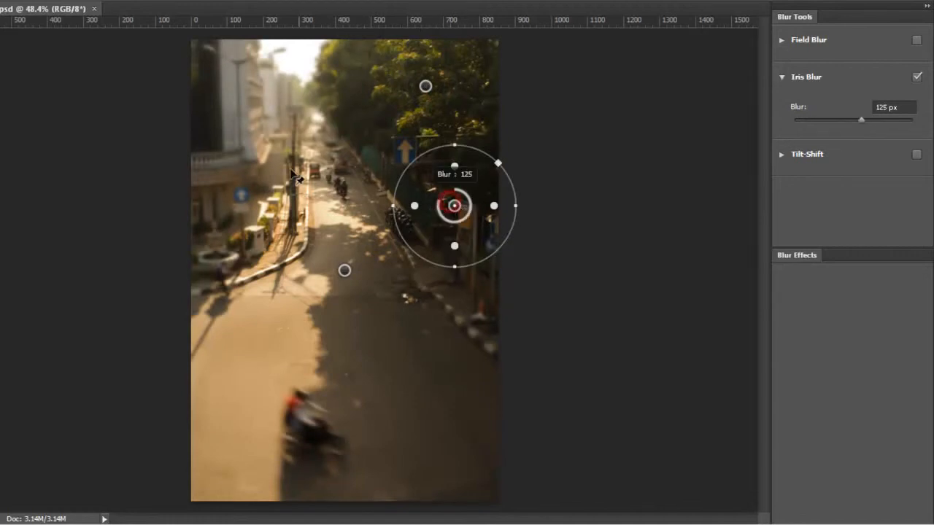
pyautogui.moveTo(454, 264); pyautogui.dragTo(454, 285)
pyautogui.moveTo(443, 212); pyautogui.dragTo(450, 224)
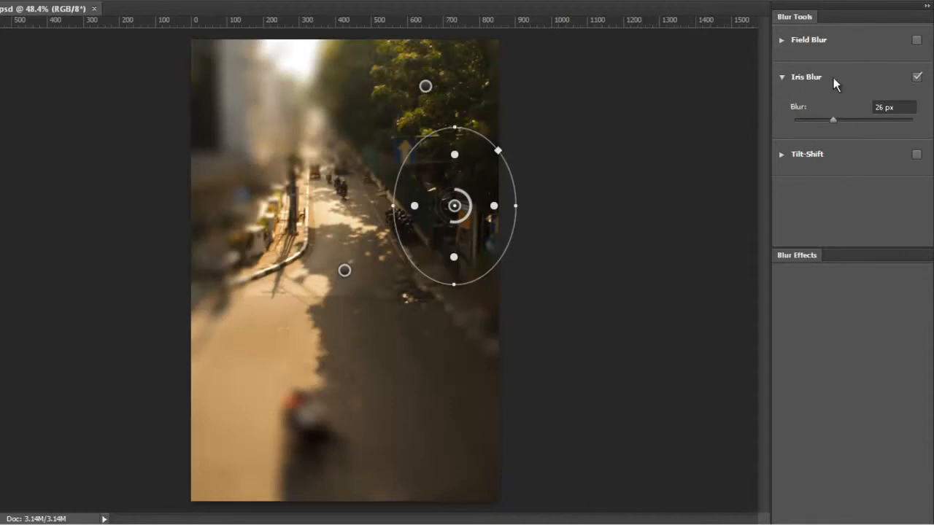
# - Turn off Iris Blur, delete its three pins, and make Tilt-Shift the active blur
pyautogui.click(917, 76)
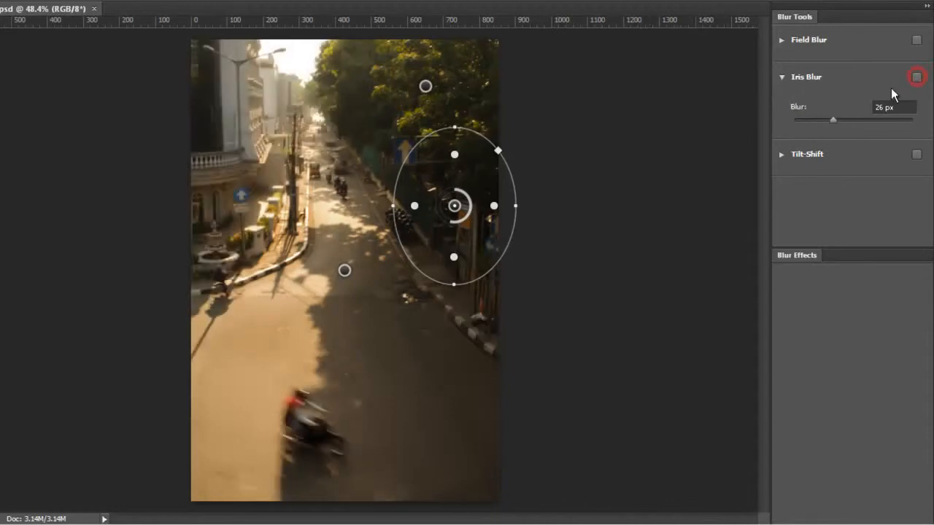
pyautogui.press('Delete')
pyautogui.click(426, 87)
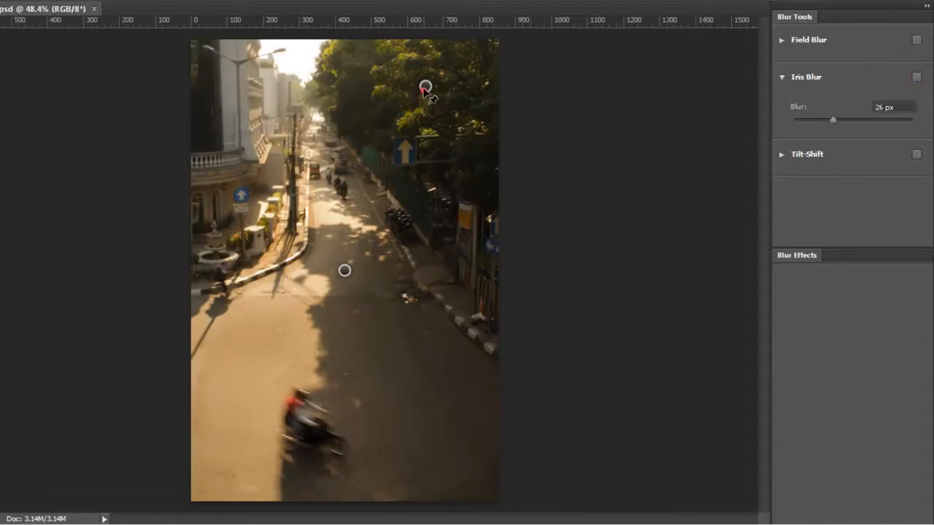
pyautogui.press('Delete')
pyautogui.click(344, 271)
pyautogui.press('Delete')
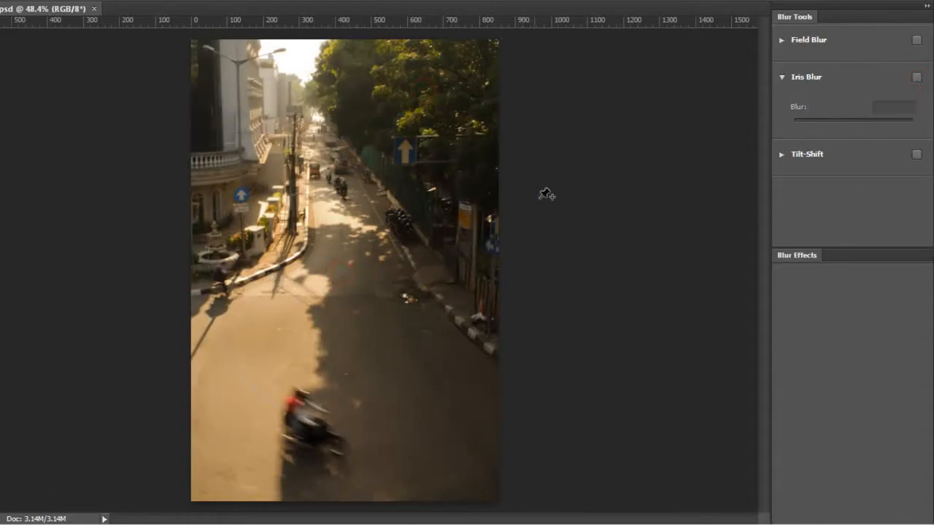
pyautogui.click(781, 76)
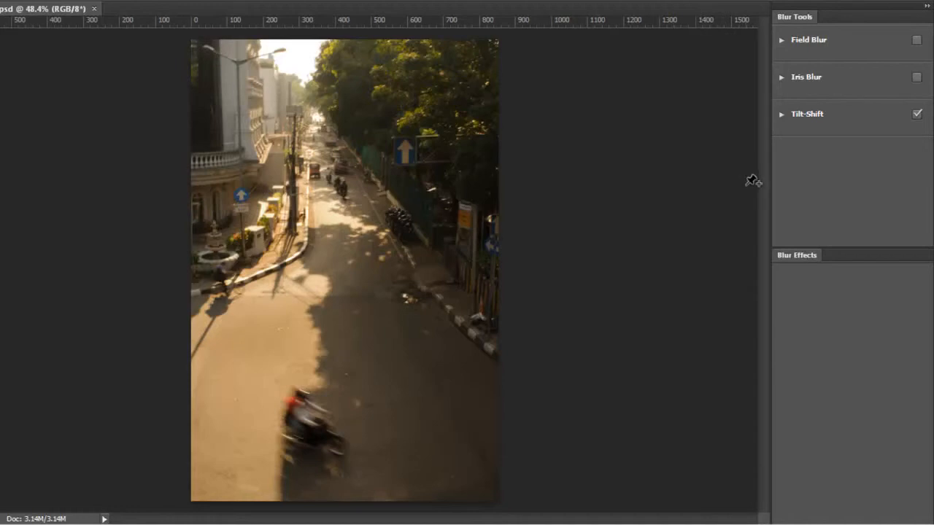
# - Expand the Tilt-Shift settings and move the tilt-shift pin up the road toward the distant motorcycles
pyautogui.click(782, 114)
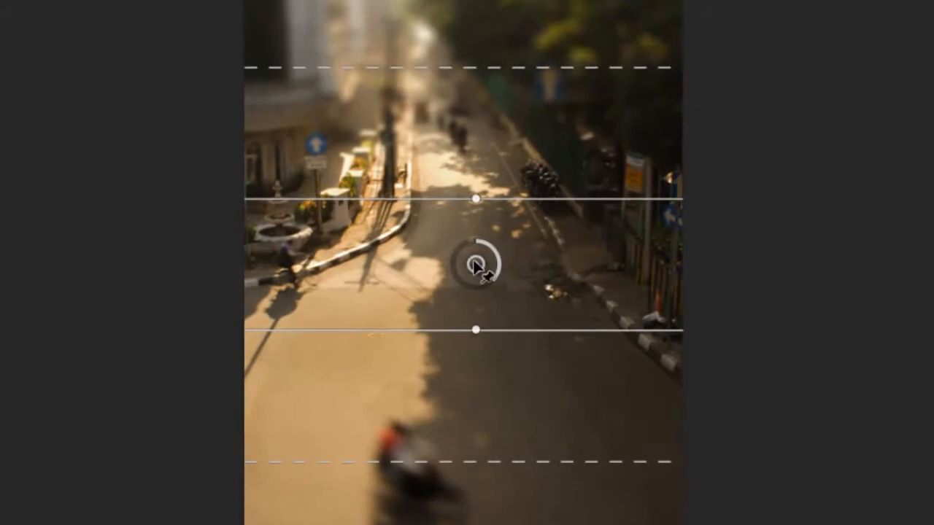
pyautogui.moveTo(475, 255); pyautogui.dragTo(462, 172)
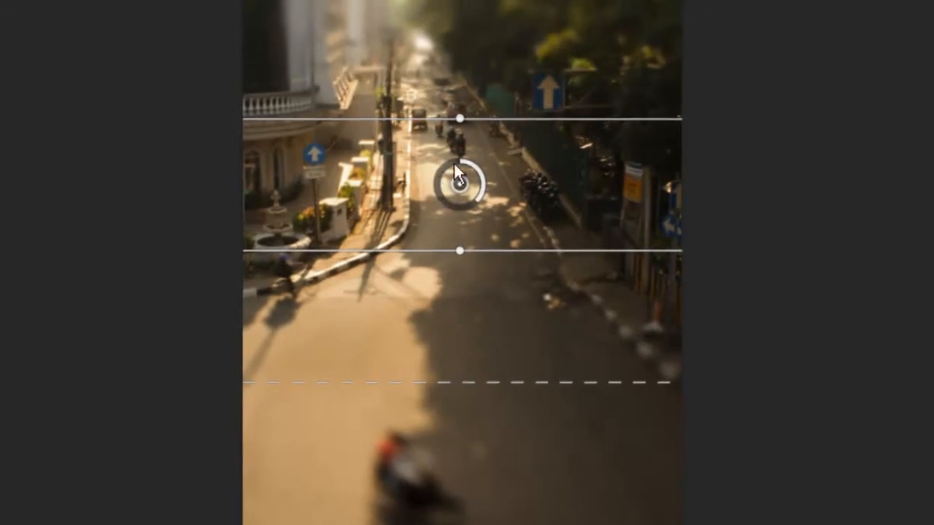
pyautogui.moveTo(471, 279)
pyautogui.mouseDown()
pyautogui.moveTo(450, 286)
pyautogui.moveTo(465, 279)
pyautogui.mouseUp()
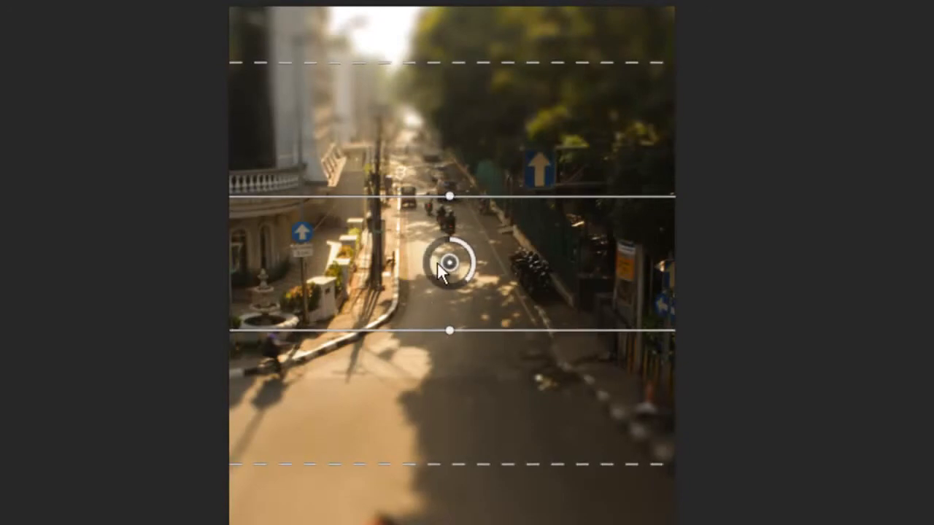
# - Spread the two solid tilt-shift focus lines apart around the pin and tilt the focus band slightly both ways
pyautogui.moveTo(449, 330); pyautogui.dragTo(449, 355)
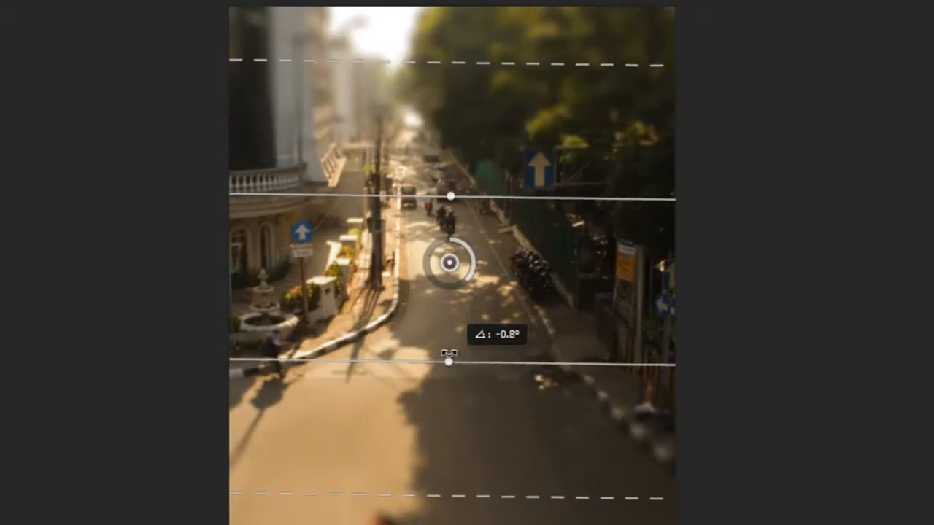
pyautogui.moveTo(451, 195); pyautogui.dragTo(450, 172)
pyautogui.moveTo(449, 360); pyautogui.dragTo(448, 350)
pyautogui.moveTo(449, 170); pyautogui.dragTo(445, 176)
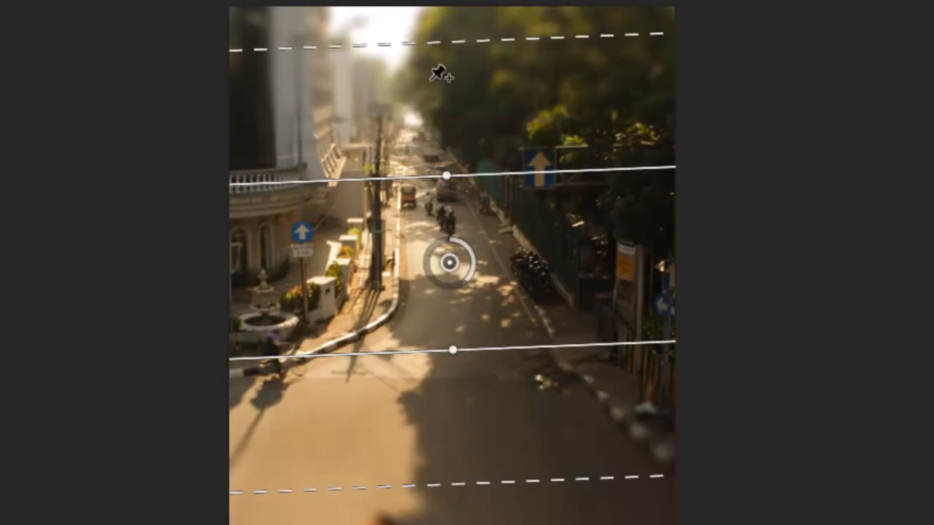
pyautogui.moveTo(445, 176)
pyautogui.mouseDown()
pyautogui.moveTo(448, 139)
pyautogui.moveTo(452, 174)
pyautogui.mouseUp()
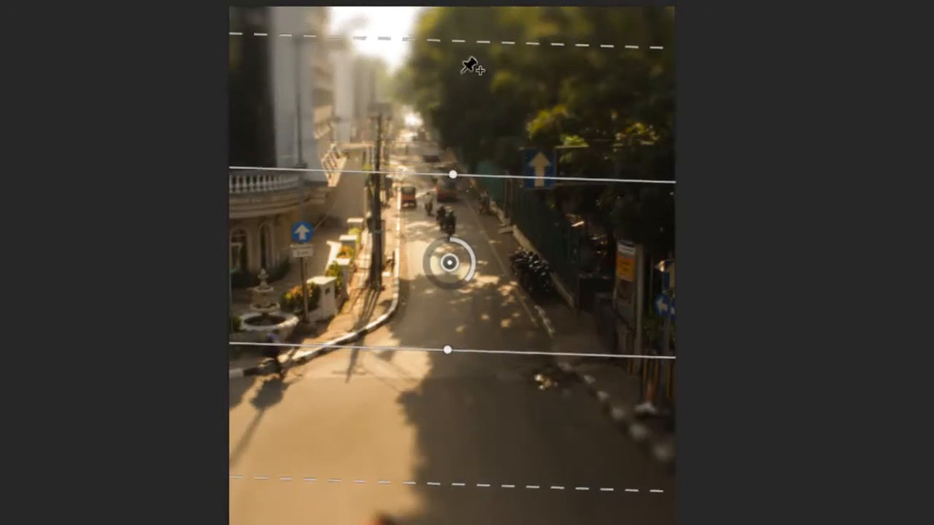
# - Extend the lower dashed transition line down to the motorcycle and adjust the upper dashed line near the treetops
pyautogui.moveTo(461, 40)
pyautogui.mouseDown()
pyautogui.moveTo(460, 83)
pyautogui.moveTo(465, 34)
pyautogui.mouseUp()
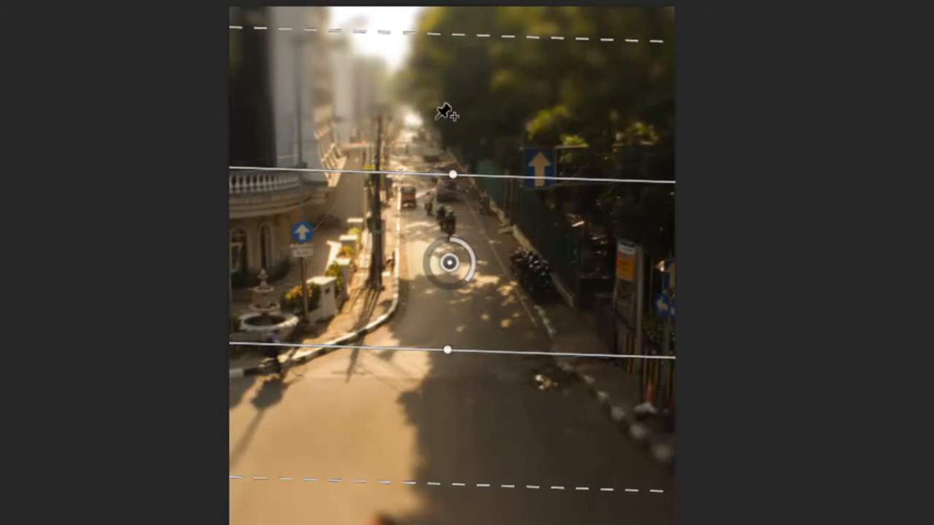
pyautogui.moveTo(443, 482); pyautogui.dragTo(444, 523)
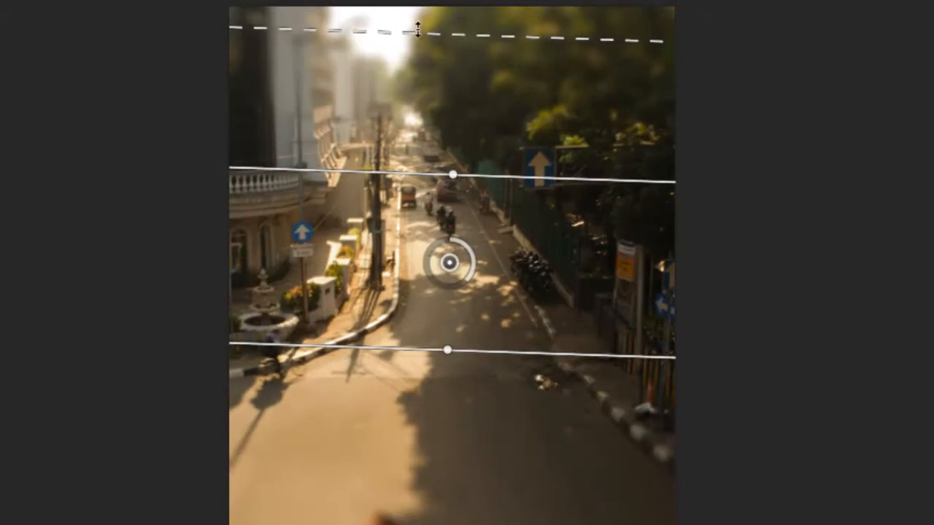
pyautogui.moveTo(416, 32); pyautogui.dragTo(422, 47)
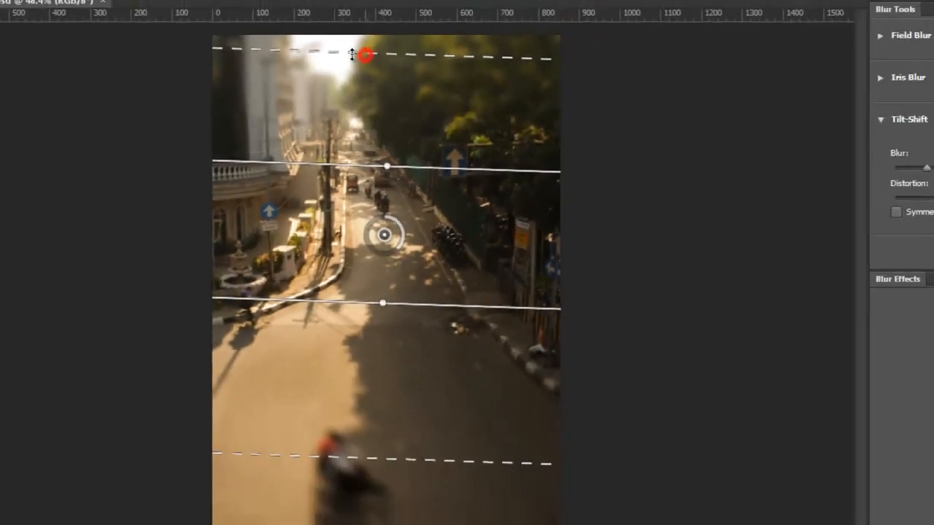
# - Tilt the focus band diagonally, move its upper solid line closer to the pin, level the band again, and cancel the Blur Gallery
pyautogui.moveTo(343, 161)
pyautogui.mouseDown()
pyautogui.moveTo(355, 151)
pyautogui.moveTo(332, 169)
pyautogui.mouseUp()
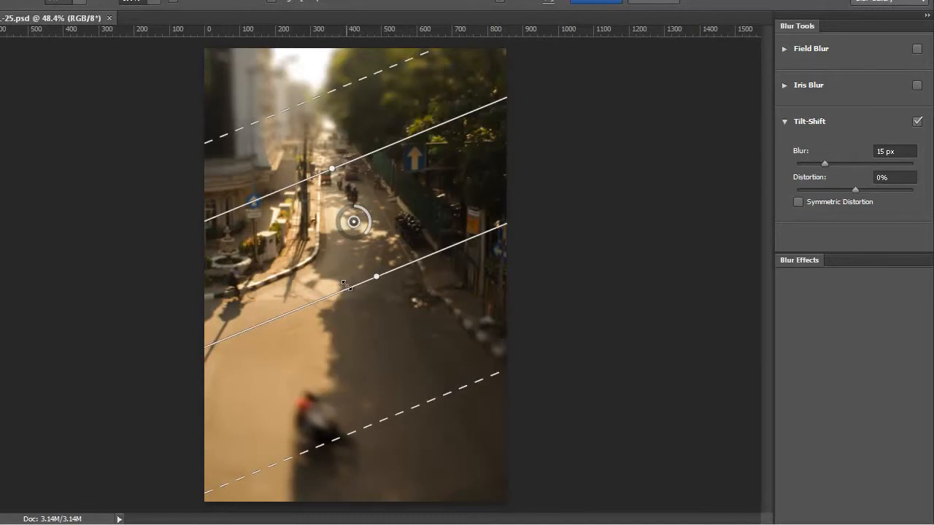
pyautogui.moveTo(416, 134); pyautogui.dragTo(417, 151)
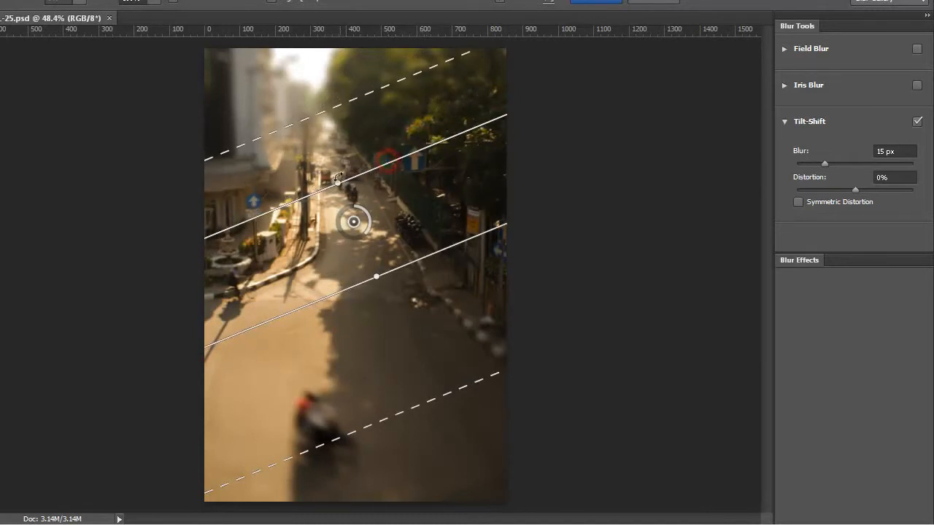
pyautogui.moveTo(337, 178); pyautogui.dragTo(357, 175)
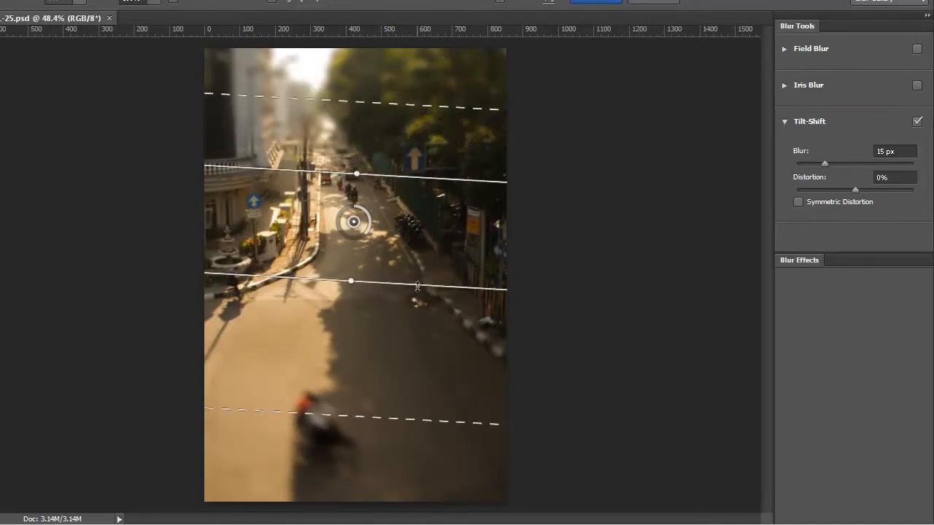
pyautogui.click(350, 292)
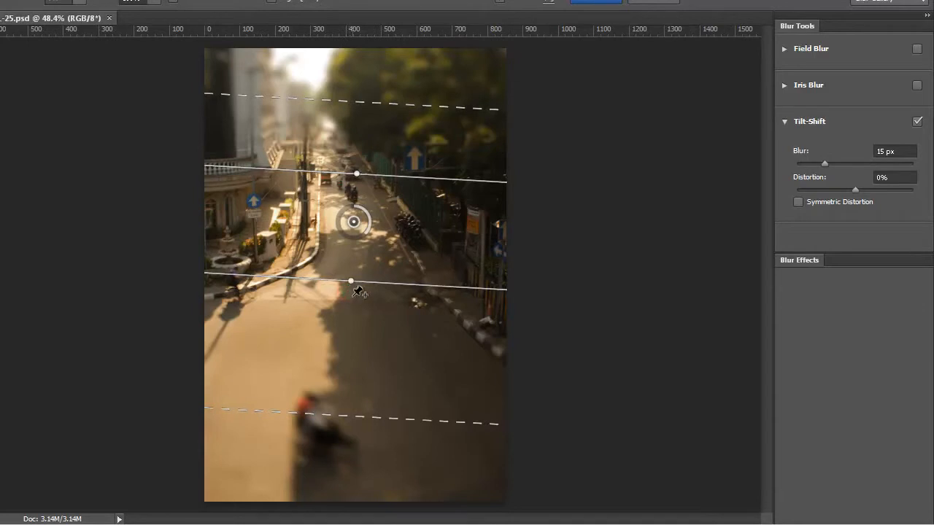
pyautogui.moveTo(354, 297); pyautogui.dragTo(356, 297)
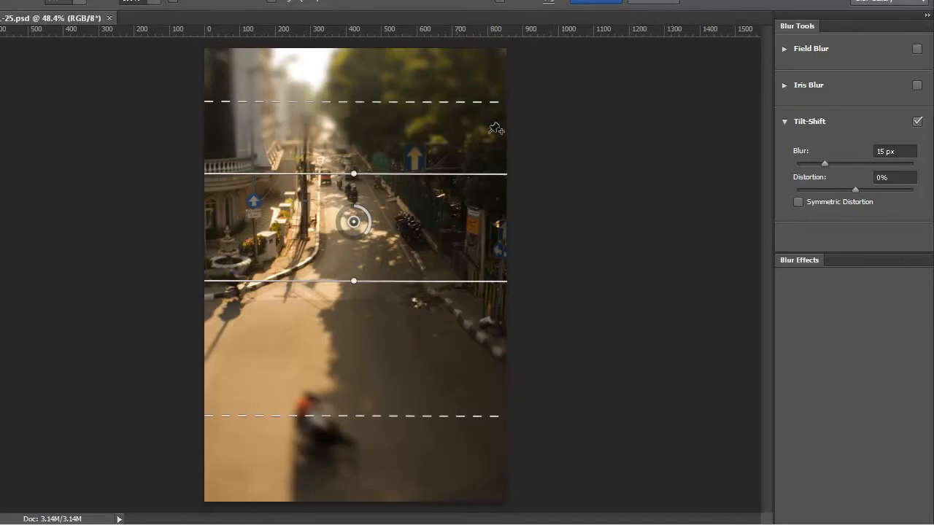
pyautogui.click(676, 2)
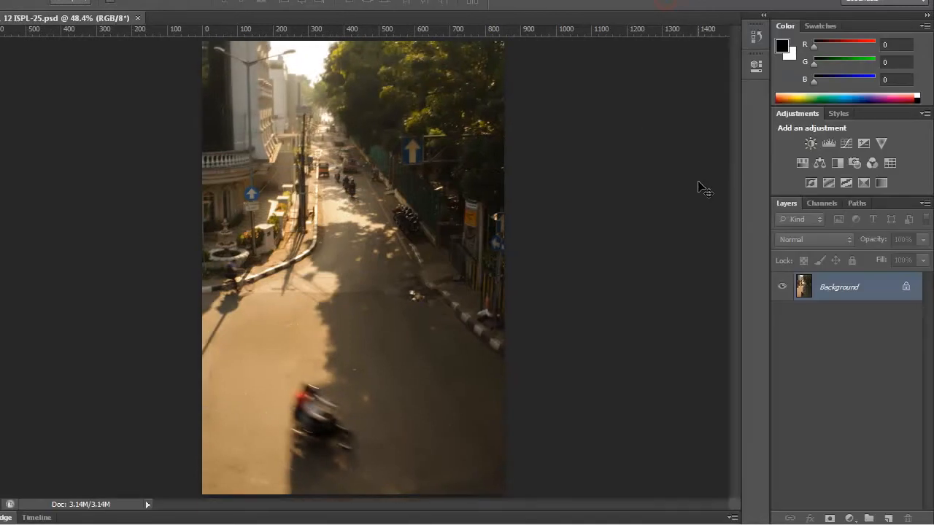
# - Close the street photo and open BFS_4732.psd from the samples folder, fitted to the window
pyautogui.click(138, 18)
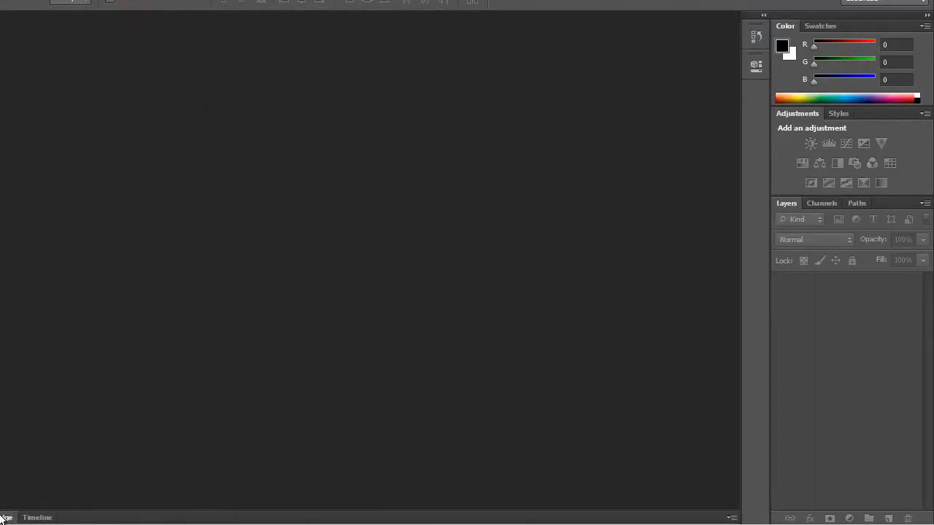
pyautogui.click(6, 517)
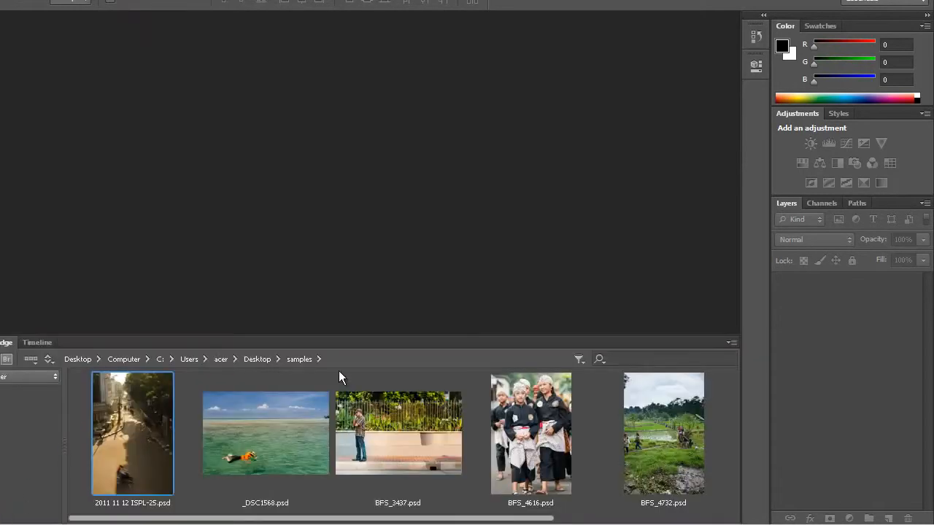
pyautogui.moveTo(491, 513); pyautogui.dragTo(539, 515)
pyautogui.doubleClick(590, 449)
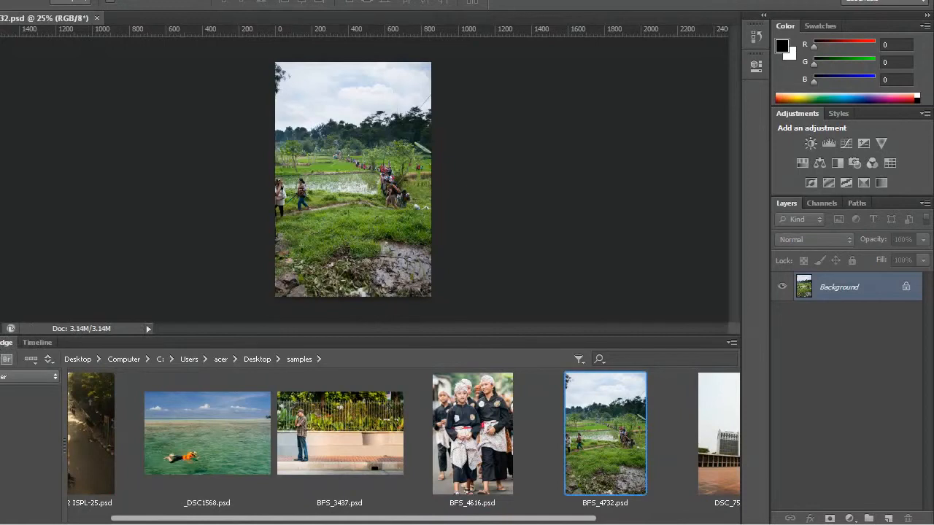
pyautogui.doubleClick(6, 343)
pyautogui.hotkey('ctrl', '0')
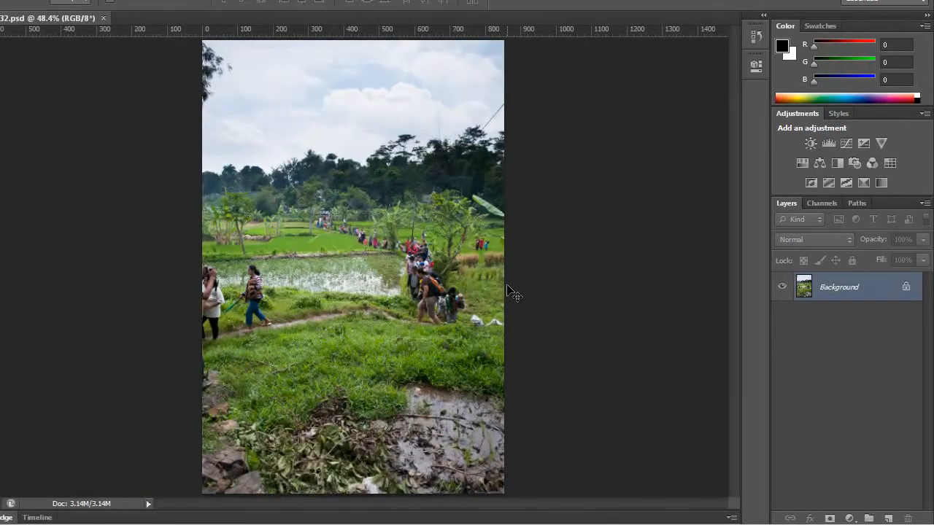
pyautogui.click(219, 1)
pyautogui.click(297, 90)
pyautogui.click(851, 17)
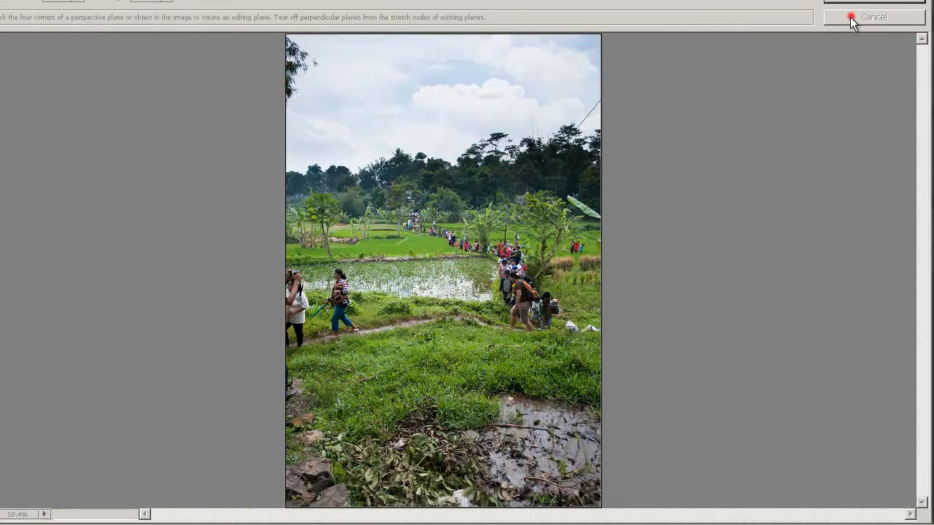
# - Start the Tilt-Shift filter on the rice-field photo and move its pin down to the footpath beside the pond
pyautogui.click(169, 2)
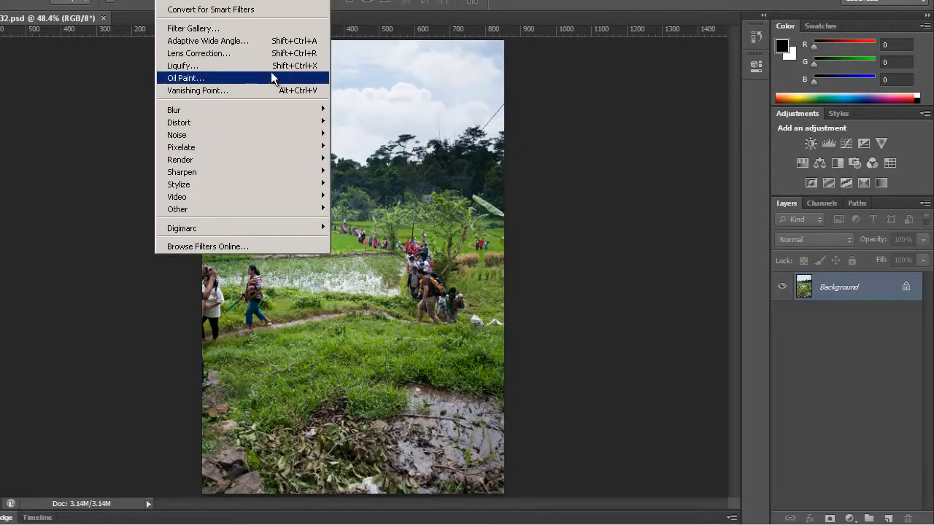
pyautogui.moveTo(307, 115)
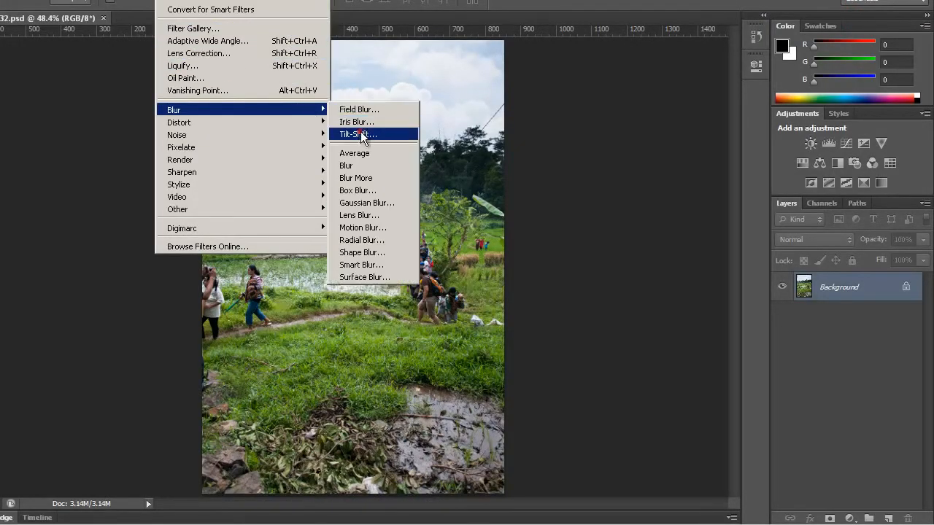
pyautogui.click(359, 131)
pyautogui.moveTo(355, 277); pyautogui.dragTo(343, 302)
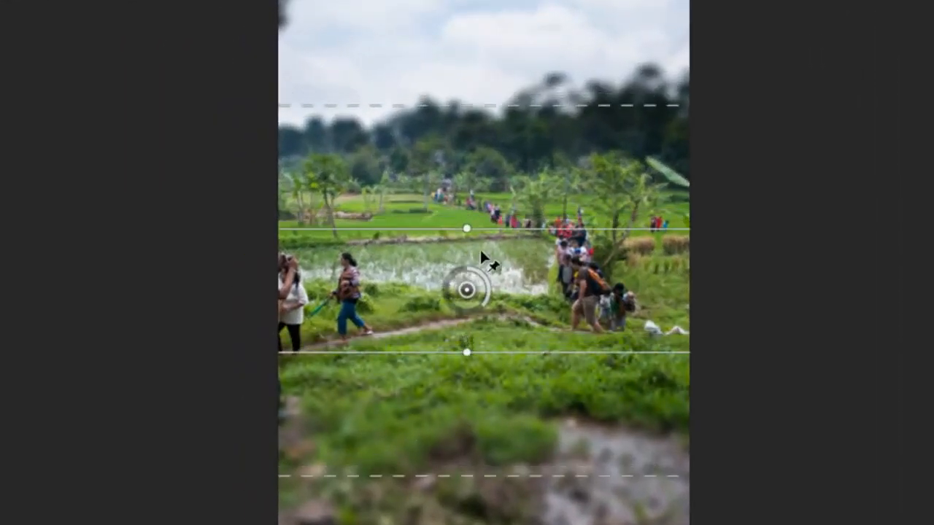
# - Pull both dashed transition lines slightly inward, set the tilt-shift blur to 17 px, and apply the filter
pyautogui.moveTo(459, 107); pyautogui.dragTo(459, 115)
pyautogui.moveTo(472, 473); pyautogui.dragTo(473, 467)
pyautogui.moveTo(482, 305); pyautogui.dragTo(484, 338)
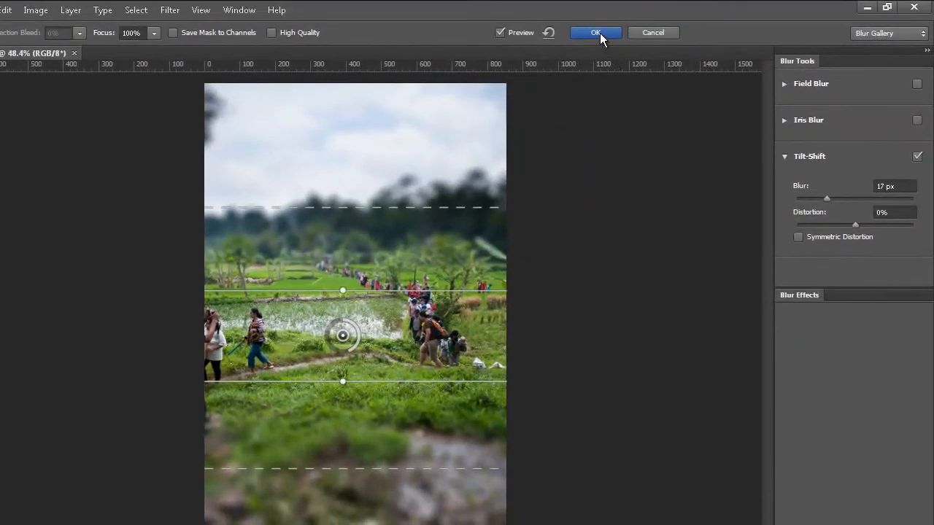
pyautogui.click(596, 33)
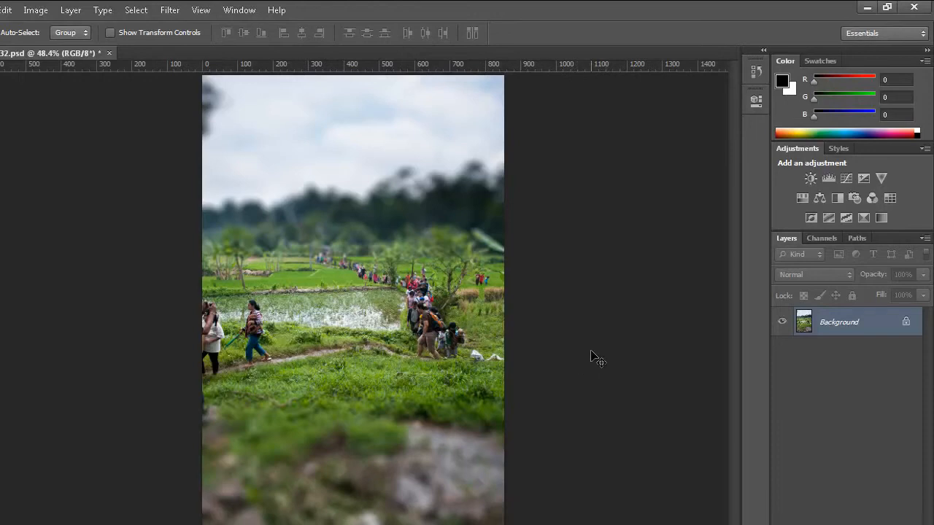
# - Close the rice-field photo and open DSC_7529.psd from the samples folder, collapsing the file browser
pyautogui.hotkey('ctrl', 'w')
pyautogui.click(446, 224)
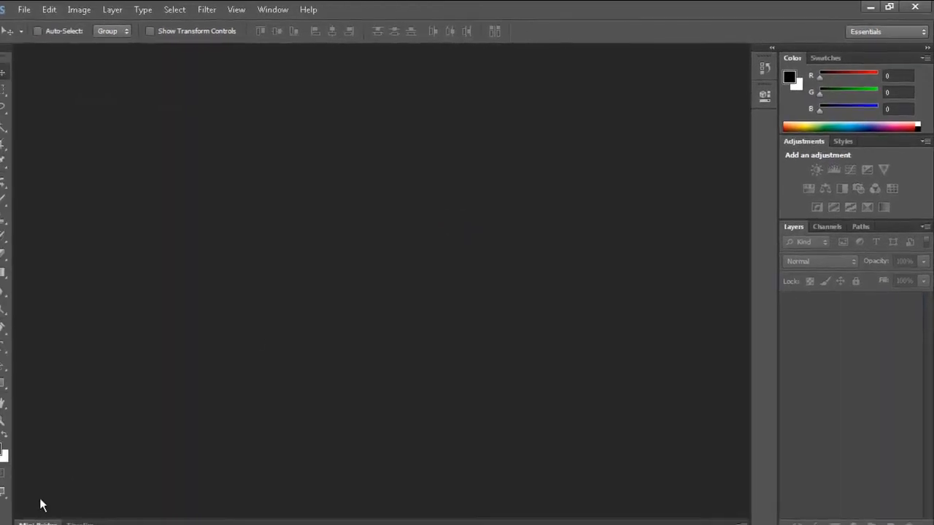
pyautogui.click(55, 517)
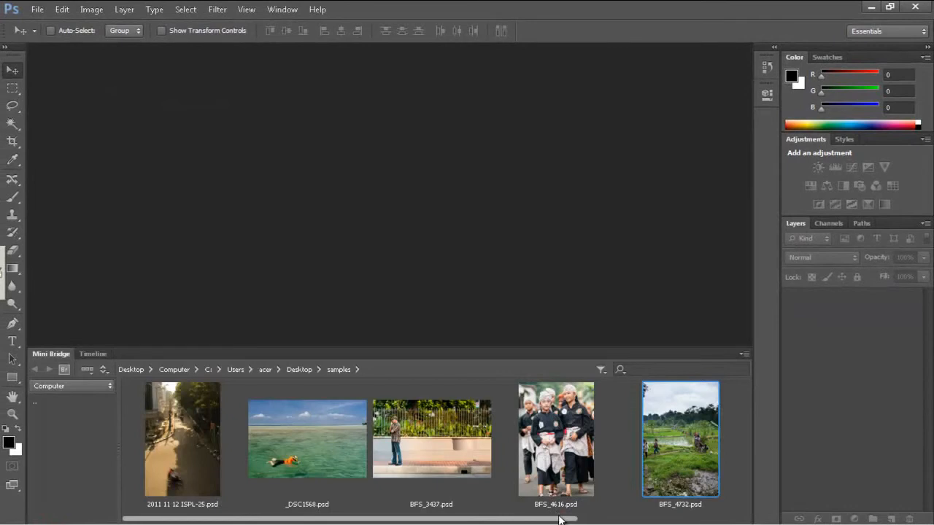
pyautogui.moveTo(562, 518); pyautogui.dragTo(713, 511)
pyautogui.doubleClick(710, 456)
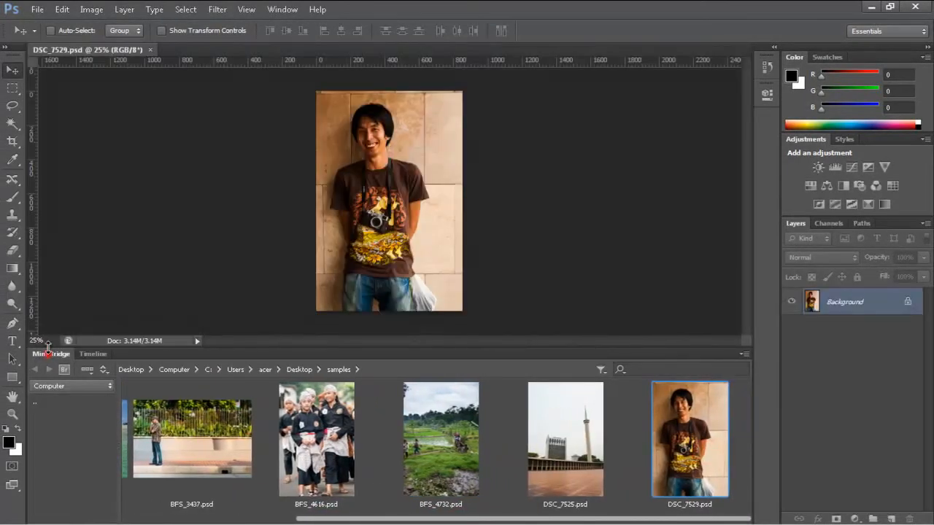
pyautogui.doubleClick(48, 355)
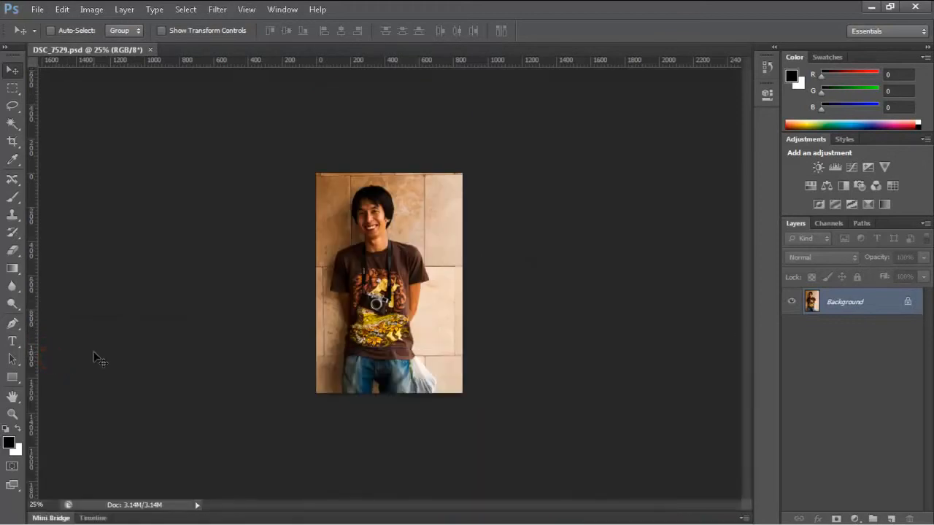
# - Start the Iris Blur filter on the portrait of the man with the camera
pyautogui.hotkey('ctrl', '0')
pyautogui.hotkey('ctrl', '+')
pyautogui.hotkey('ctrl', '+')
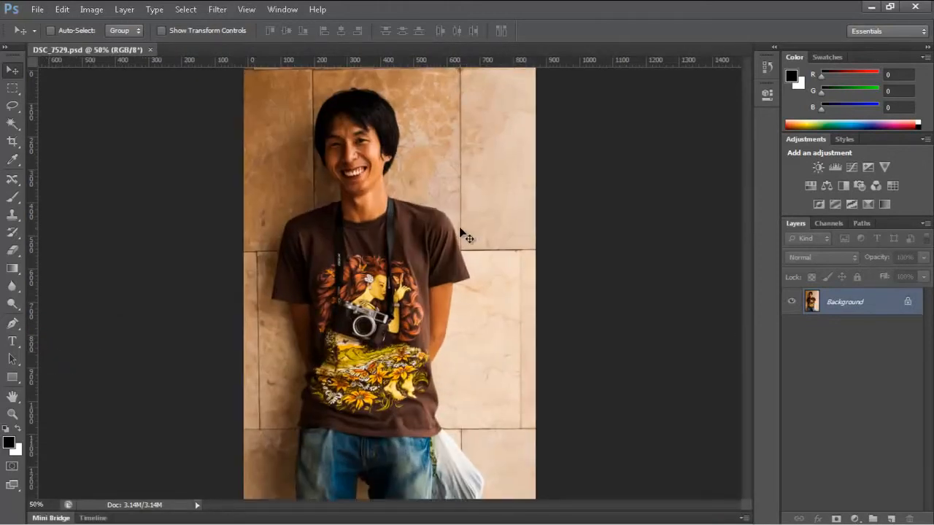
pyautogui.moveTo(433, 214); pyautogui.dragTo(463, 256)
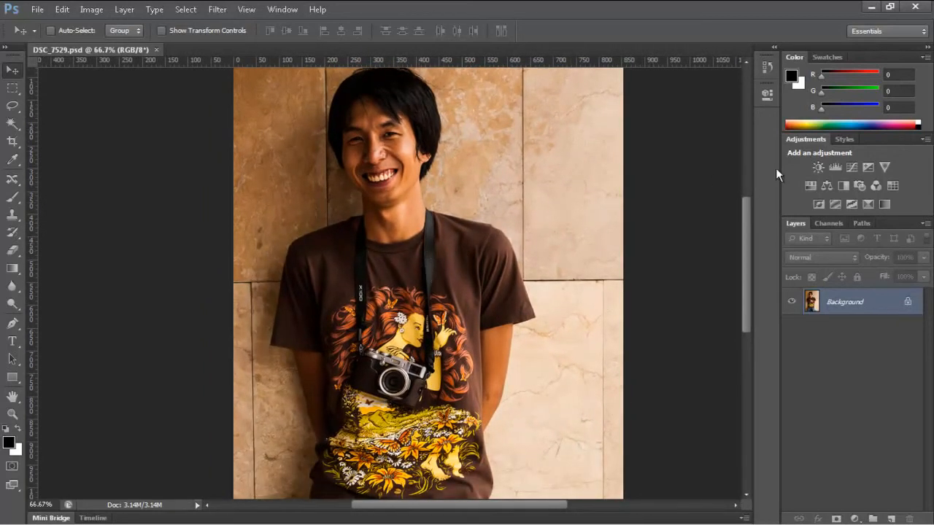
pyautogui.click(215, 9)
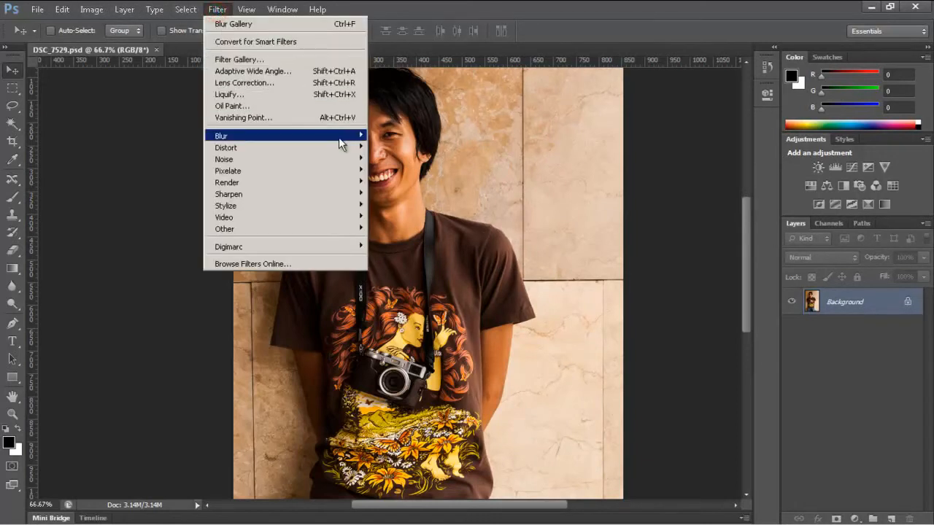
pyautogui.moveTo(359, 141)
pyautogui.click(394, 147)
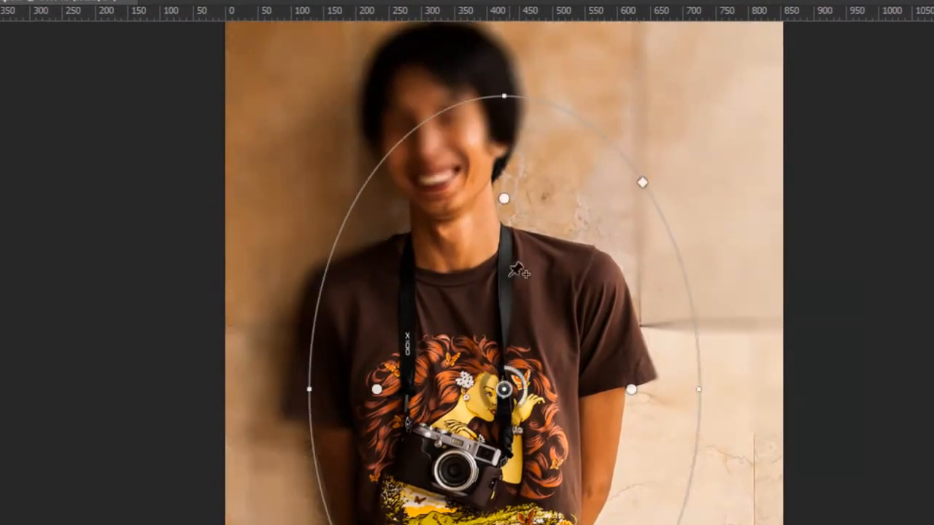
# - Shrink the iris boundary to a nearly circular shape around the T-shirt print and pull its feather handles inward
pyautogui.moveTo(503, 95); pyautogui.dragTo(510, 243)
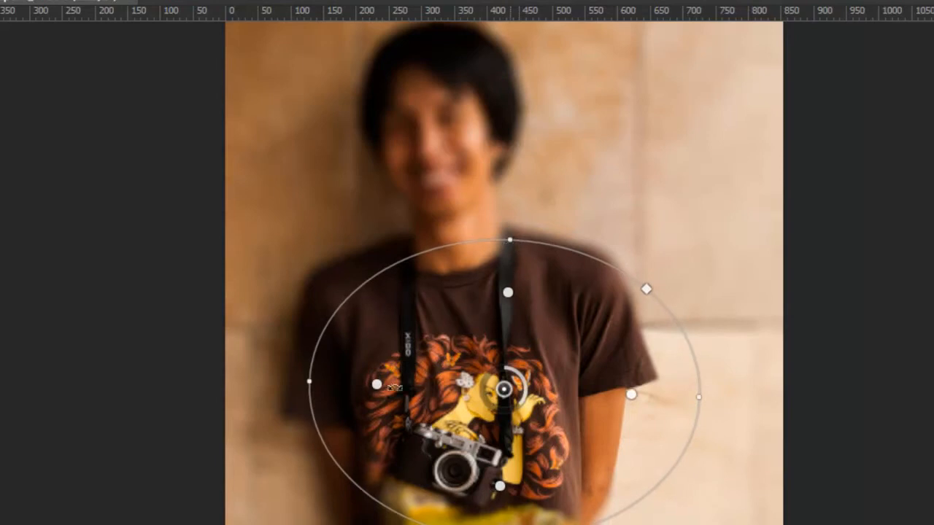
pyautogui.moveTo(376, 384); pyautogui.dragTo(413, 386)
pyautogui.moveTo(309, 378); pyautogui.dragTo(358, 379)
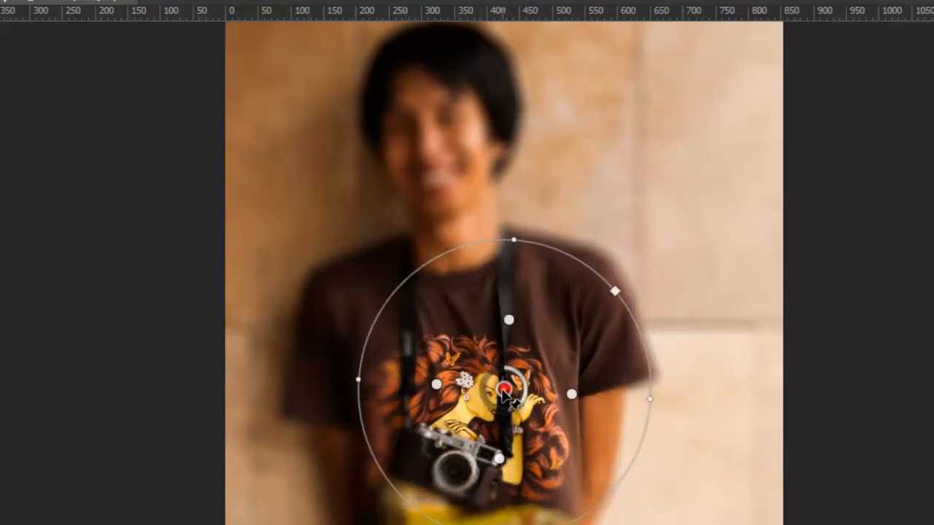
# - Move the iris from the T-shirt print onto the man's face and shrink it to a tilted oval around the face
pyautogui.moveTo(505, 391); pyautogui.dragTo(430, 146)
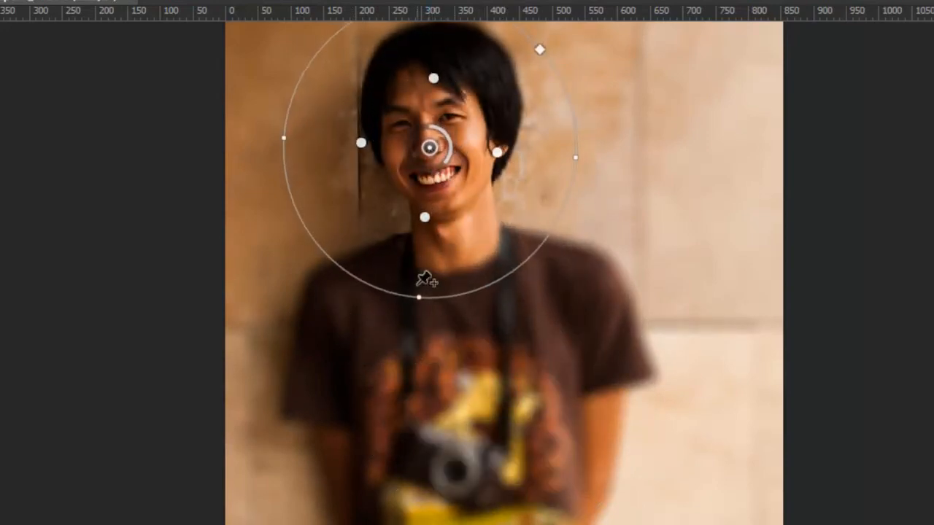
pyautogui.moveTo(417, 300); pyautogui.dragTo(434, 239)
pyautogui.moveTo(283, 157); pyautogui.dragTo(441, 214)
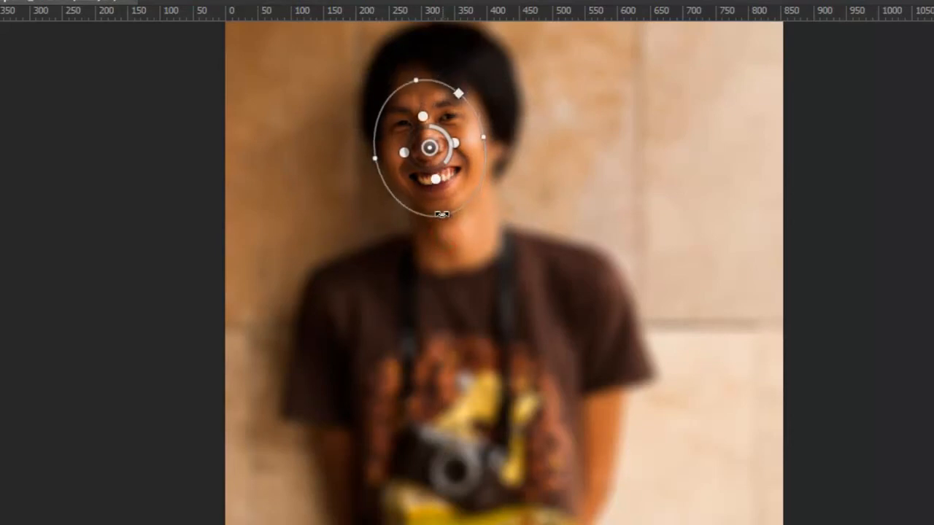
# - Shift the face iris slightly upward, stretch it to fit from hairline to chin, and reduce its blur amount
pyautogui.moveTo(429, 147); pyautogui.dragTo(427, 132)
pyautogui.moveTo(438, 196); pyautogui.dragTo(444, 221)
pyautogui.moveTo(480, 126); pyautogui.dragTo(487, 126)
pyautogui.moveTo(426, 133); pyautogui.dragTo(455, 127)
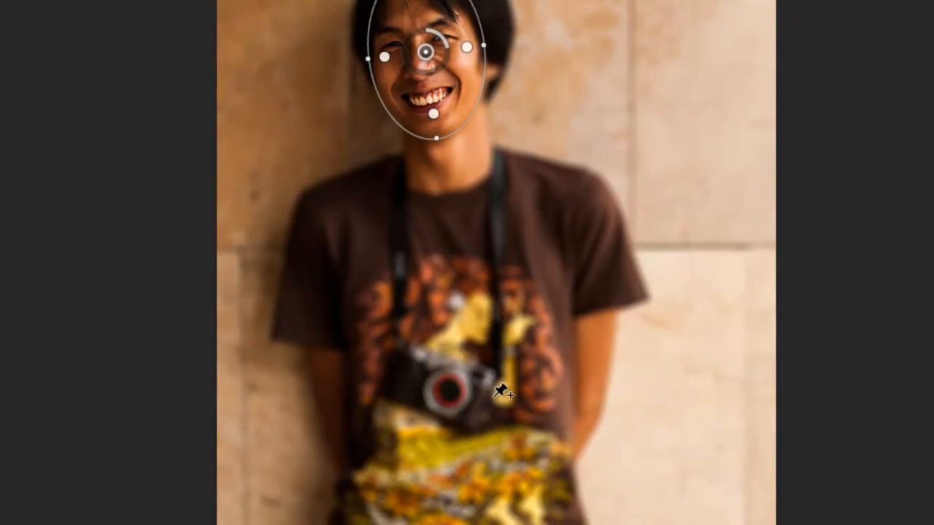
# - Add a second iris on the camera, then narrow and tilt its boundary and feather handles to fit the camera body
pyautogui.click(449, 390)
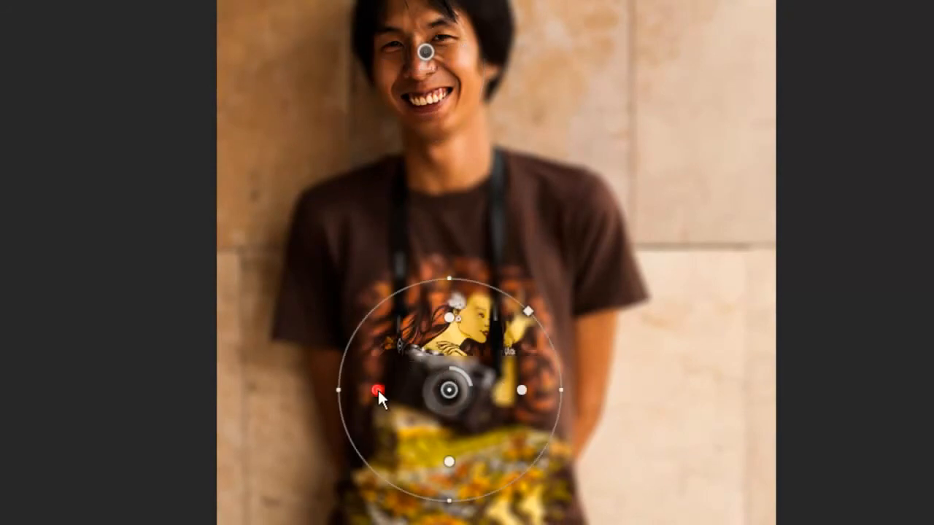
pyautogui.moveTo(377, 390); pyautogui.dragTo(397, 391)
pyautogui.moveTo(449, 502); pyautogui.dragTo(447, 443)
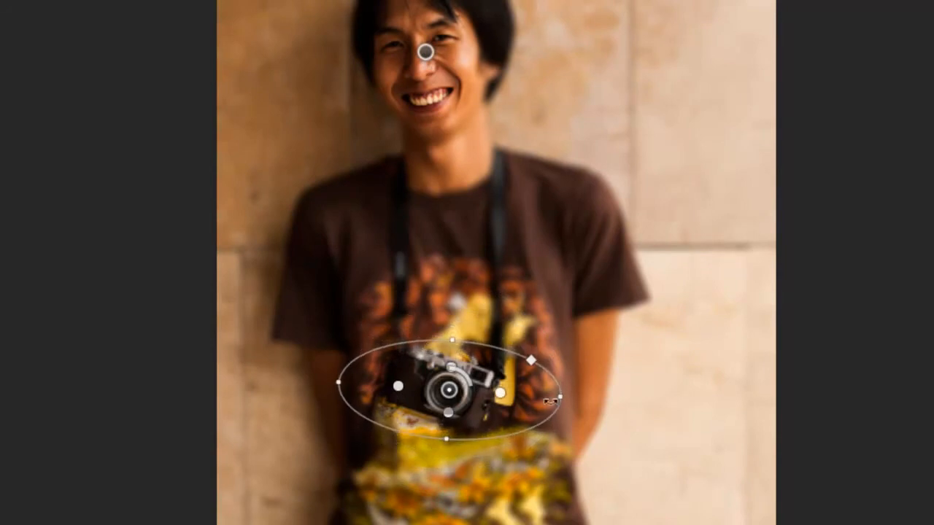
pyautogui.moveTo(559, 394); pyautogui.dragTo(512, 412)
pyautogui.moveTo(451, 395); pyautogui.dragTo(392, 372)
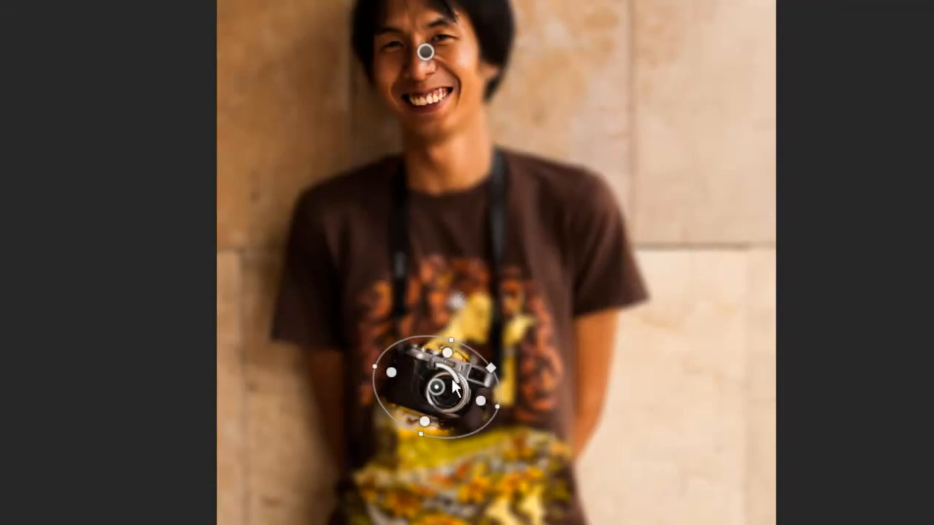
# - Reduce the camera iris's blur to 4, select the face iris again, and apply the Iris Blur
pyautogui.moveTo(455, 376); pyautogui.dragTo(451, 372)
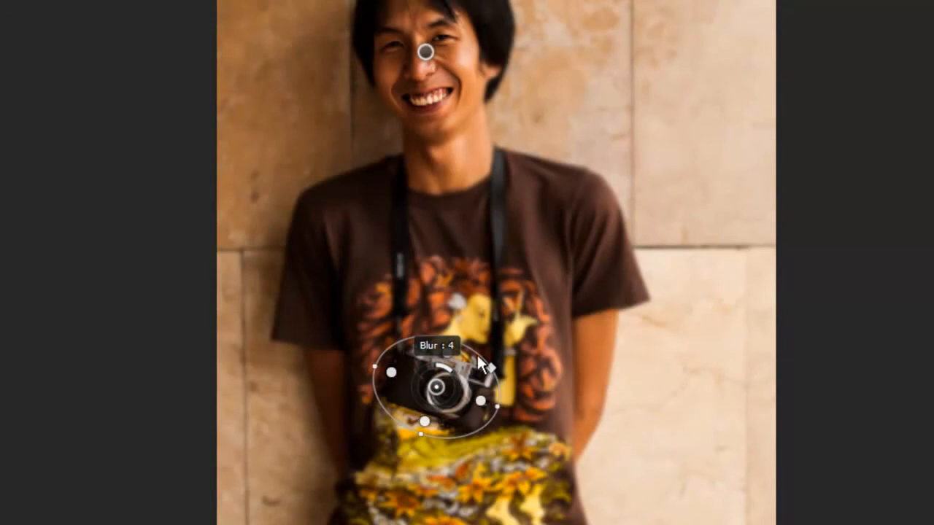
pyautogui.click(426, 52)
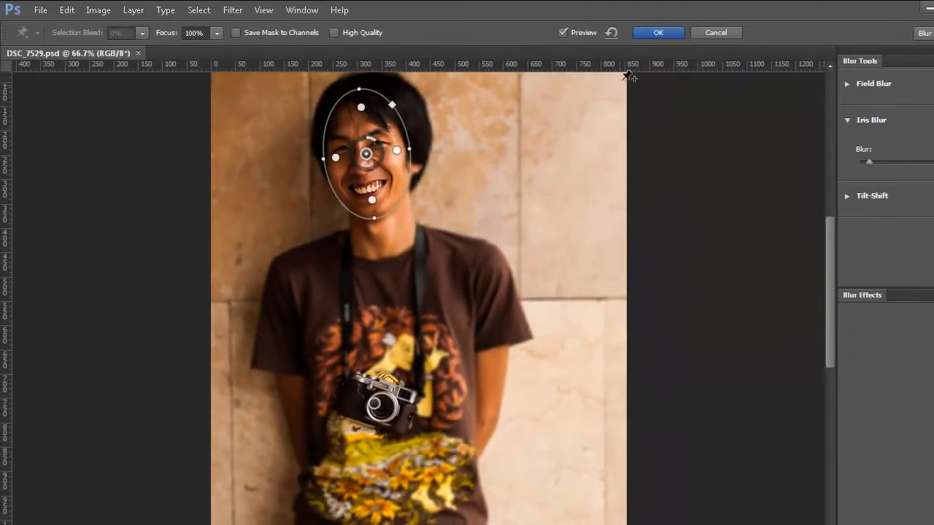
pyautogui.click(659, 33)
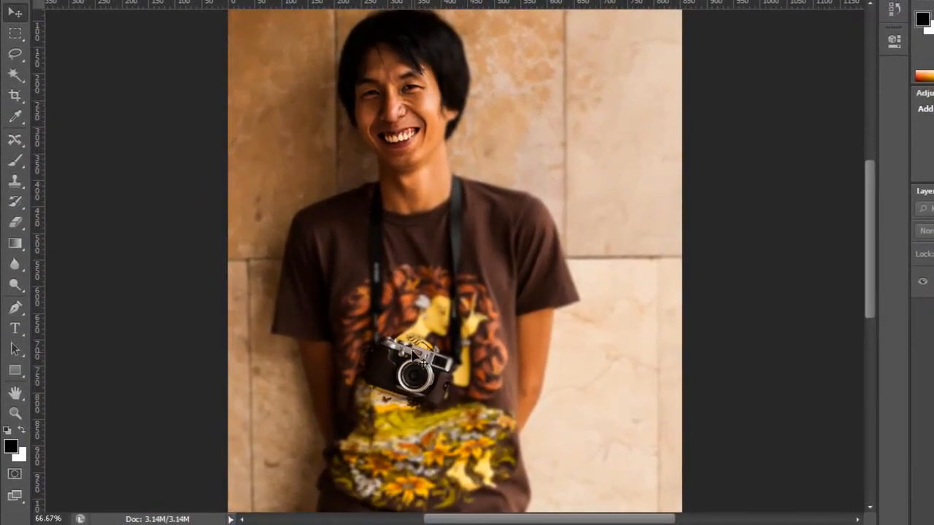
# - Repeatedly undo and redo the Iris Blur to compare the portrait before and after the filter
pyautogui.hotkey('ctrl', 'z')
pyautogui.hotkey('ctrl', 'z')
pyautogui.hotkey('ctrl', 'z')
pyautogui.hotkey('ctrl', 'z')
pyautogui.hotkey('ctrl', 'z')
pyautogui.hotkey('ctrl', 'z')
pyautogui.hotkey('ctrl', 'z')
pyautogui.hotkey('ctrl', 'z')
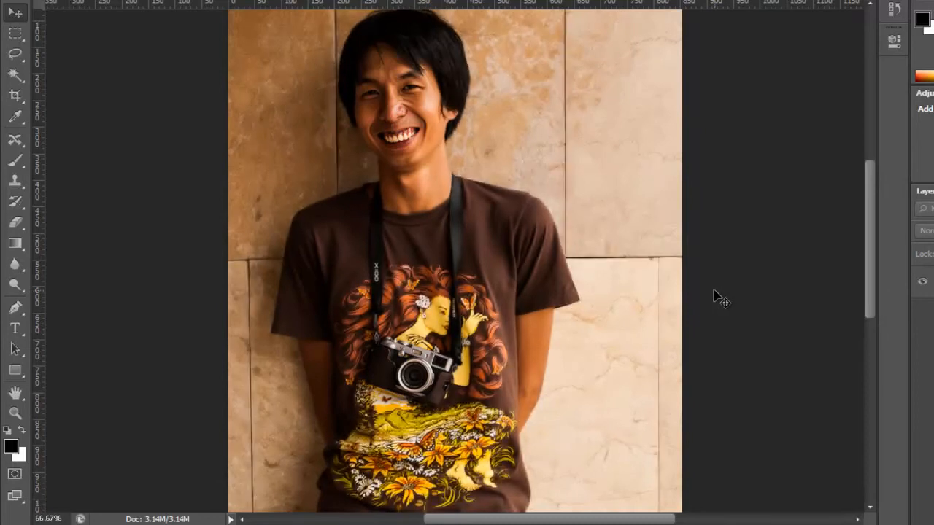
pyautogui.hotkey('ctrl', 'z')
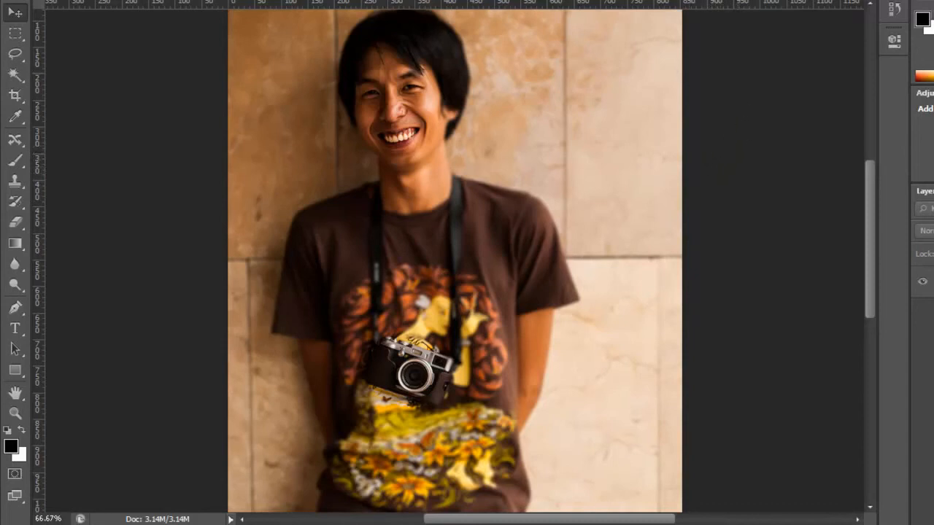
pyautogui.click(252, 0)
pyautogui.moveTo(330, 86)
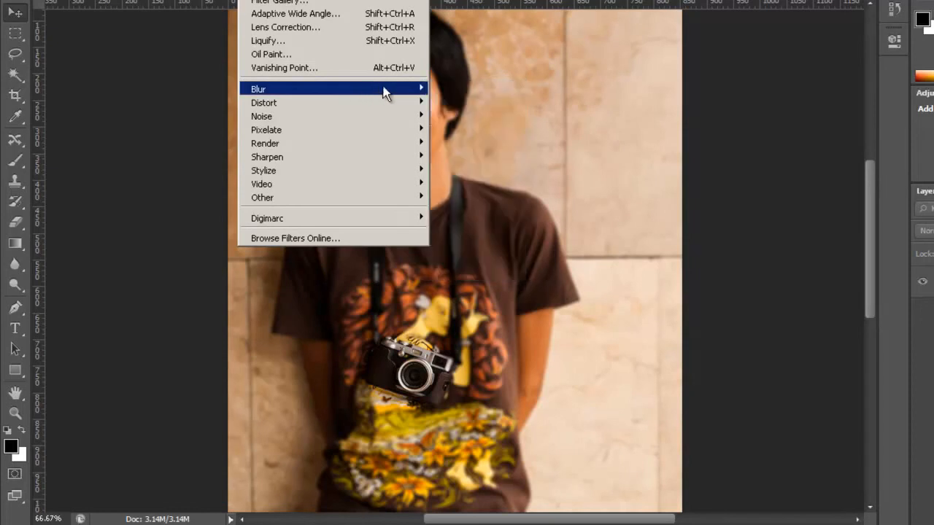
pyautogui.moveTo(399, 95)
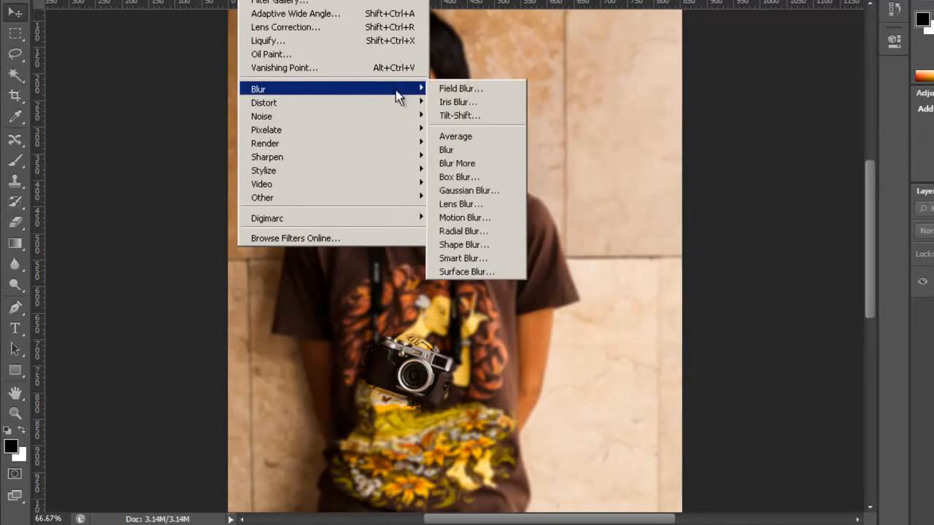
pyautogui.click(777, 135)
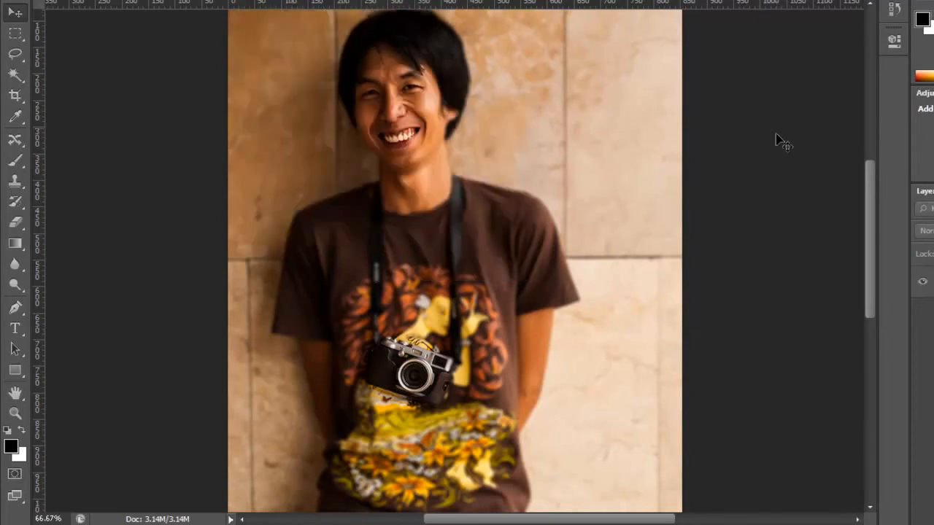